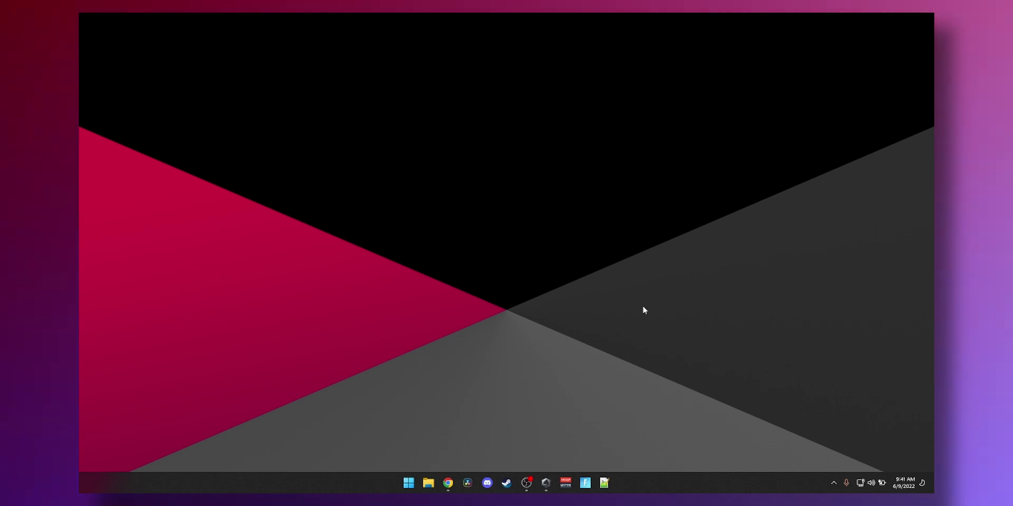
Open Armoury Crate's Home dashboard with live CPU/GPU temperatures, usage and fan speeds.
left_click(544, 481)
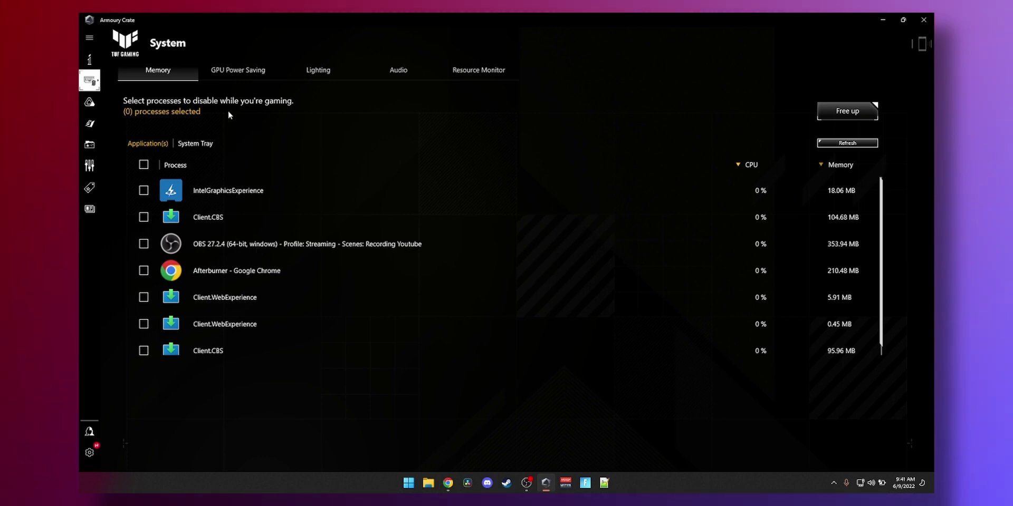
left_click(93, 64)
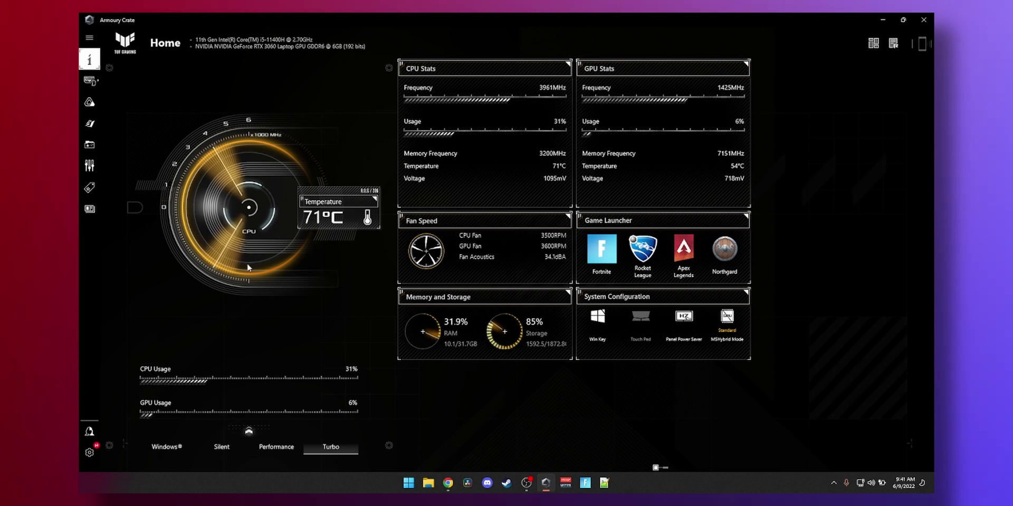
mouse_move(485, 259)
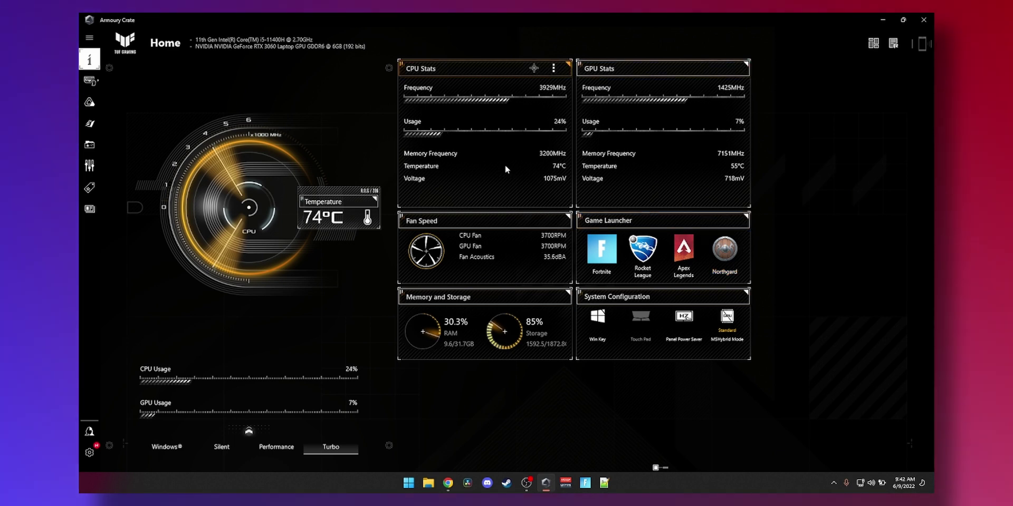
Download and run the NZXT CAM installer from nzxt.com, then minimize Chrome.
key("alt+Tab")
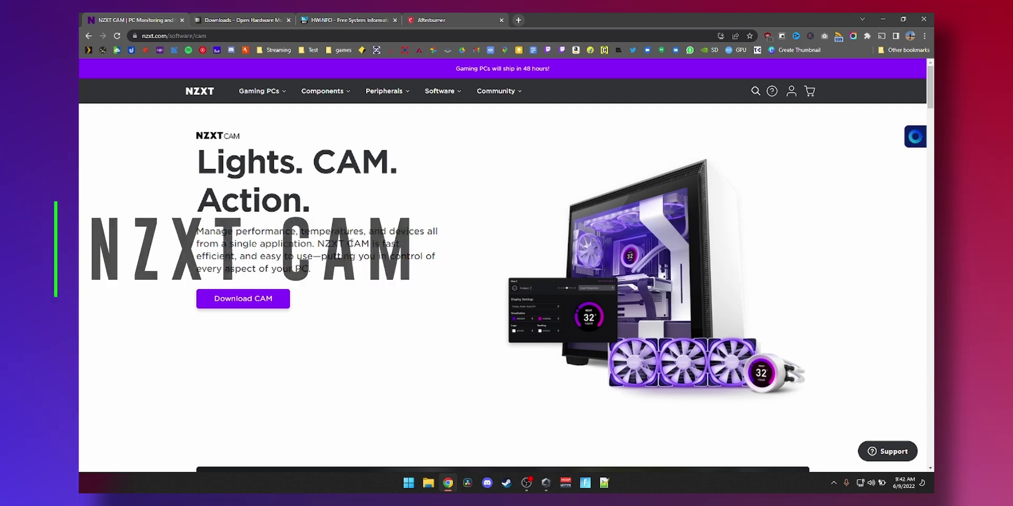
left_click(251, 305)
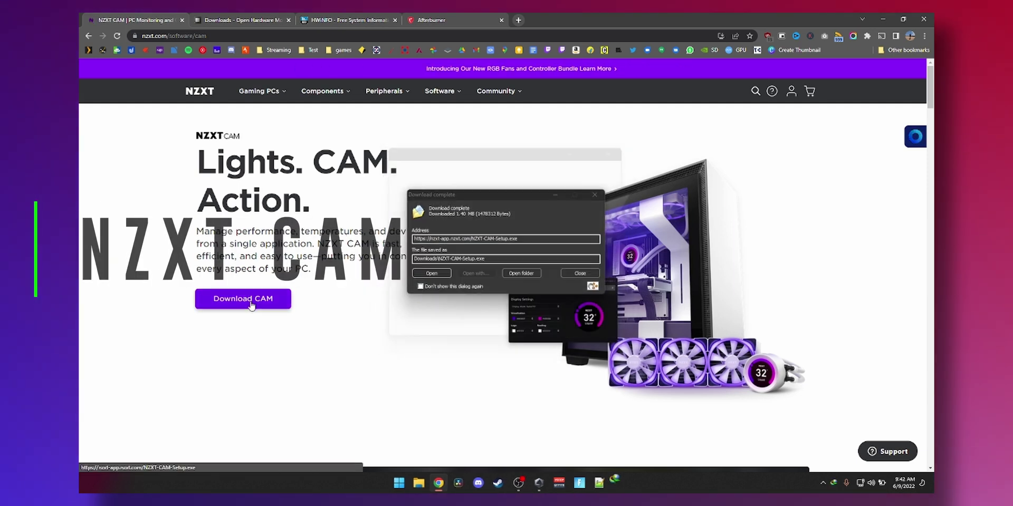
left_click(429, 274)
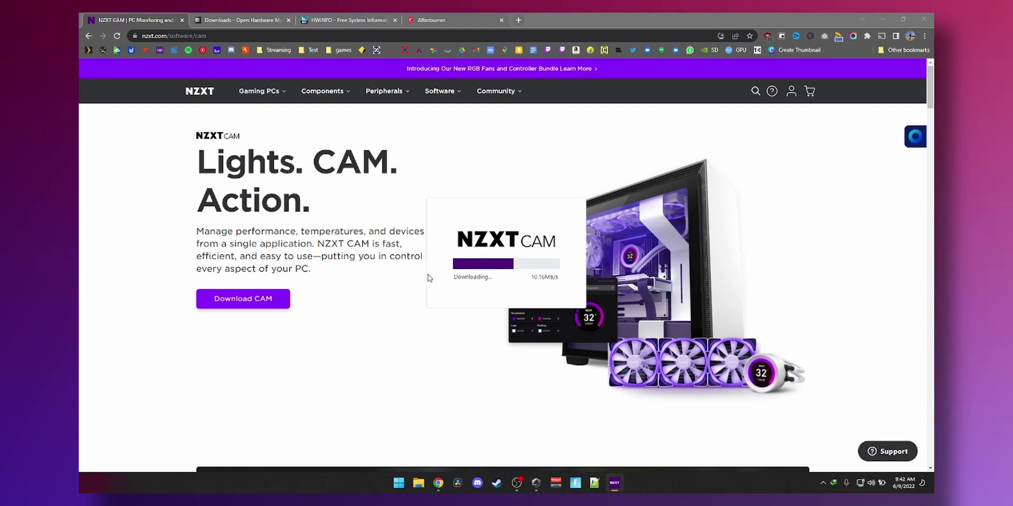
left_click(882, 20)
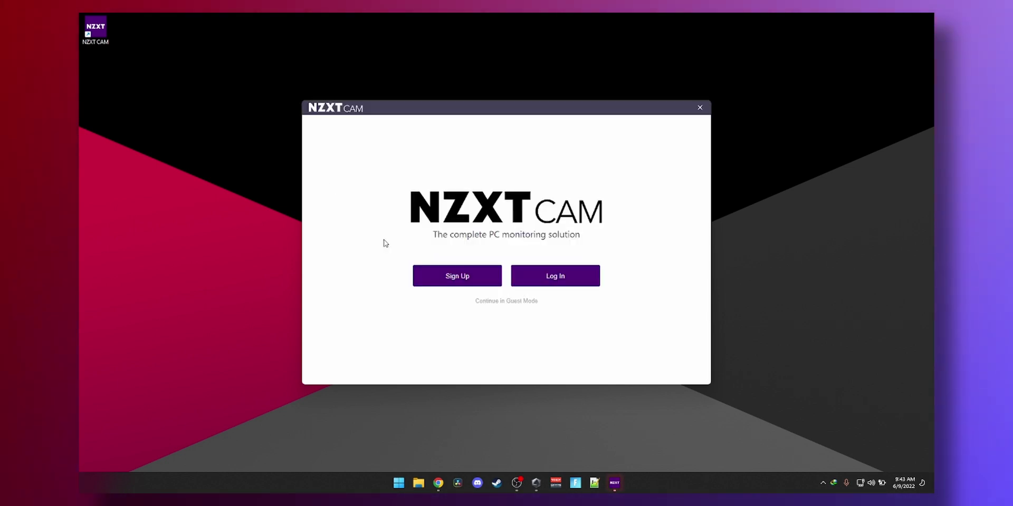
Enter NZXT CAM in Guest Mode and accept the terms of use.
left_click(512, 302)
left_click(434, 301)
left_click(549, 341)
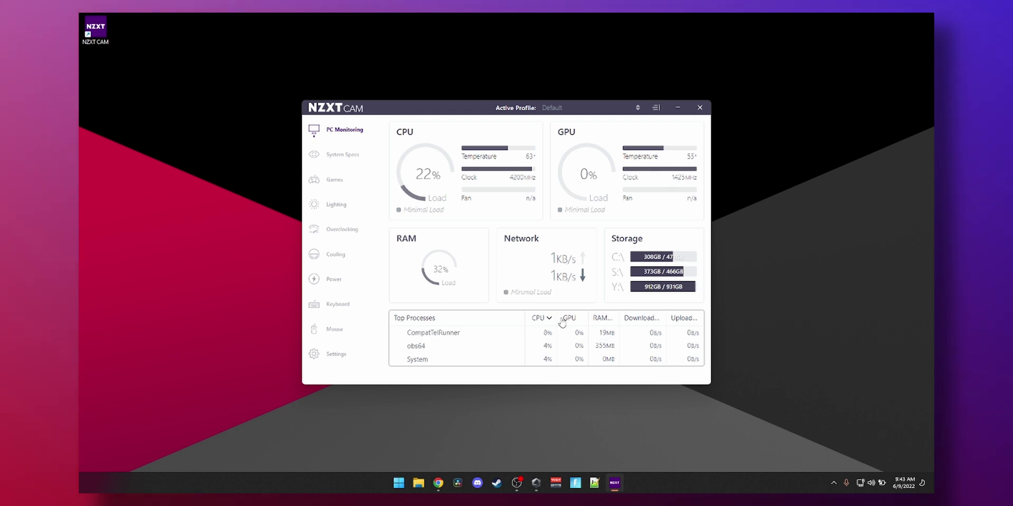
Browse System Specs and the Games play-time chart, then return to PC Monitoring.
left_click(355, 160)
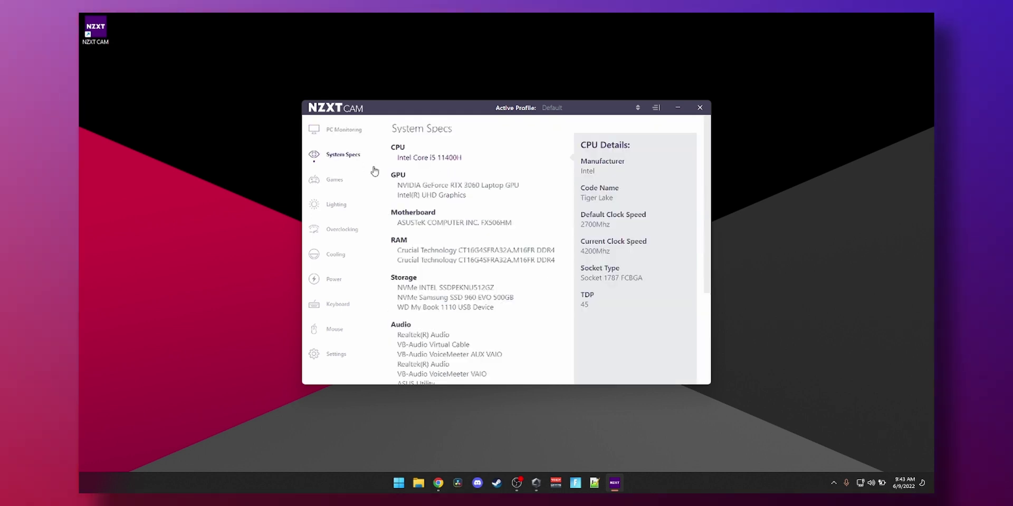
scroll(449, 185, "down", 3)
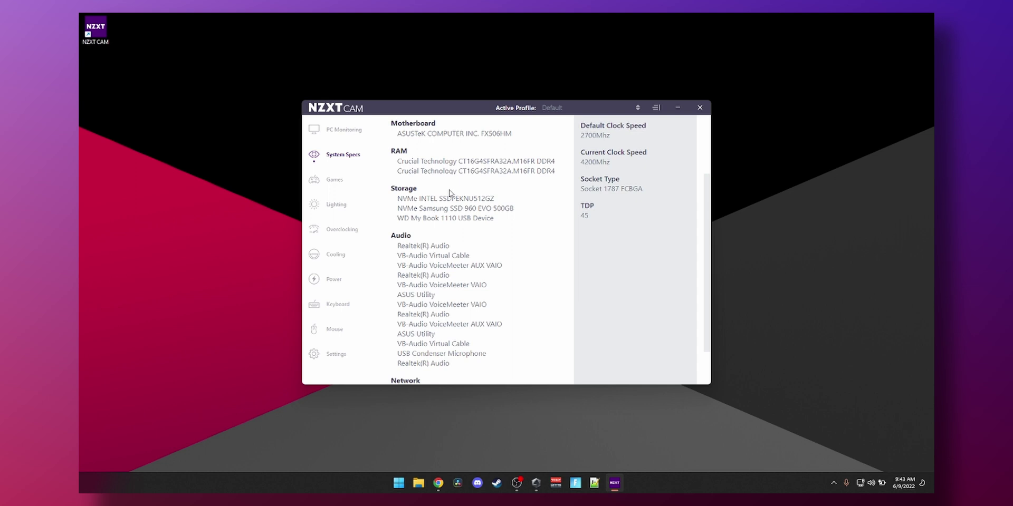
left_click(335, 181)
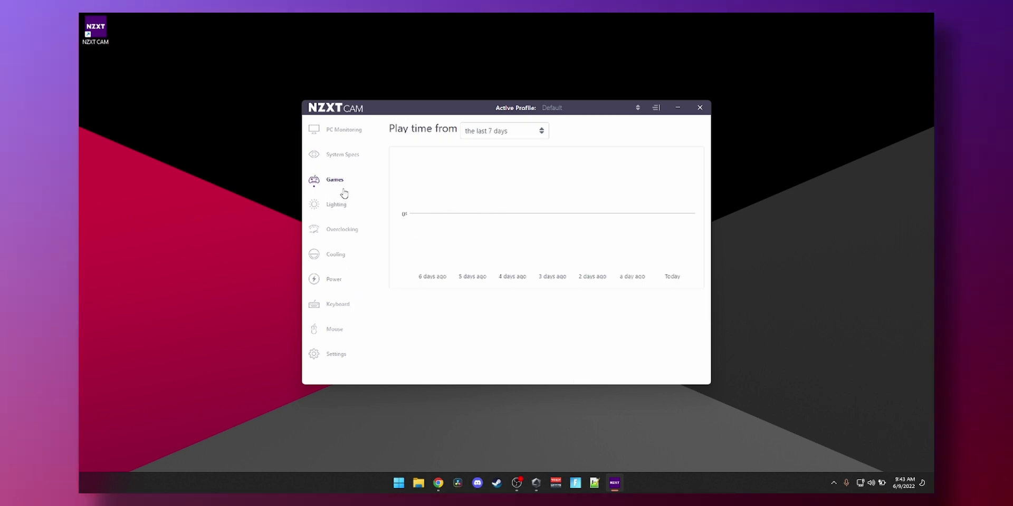
left_click(346, 136)
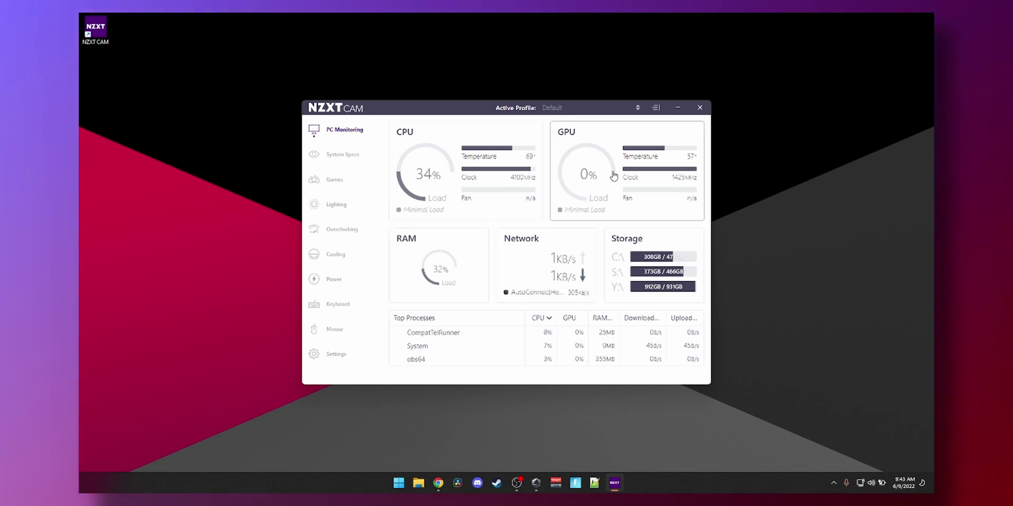
left_click(657, 110)
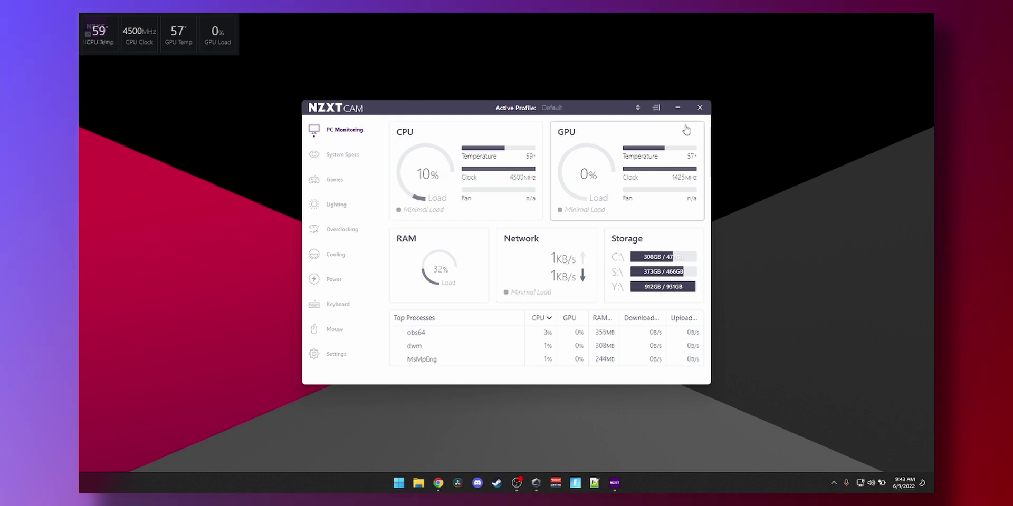
left_click(677, 108)
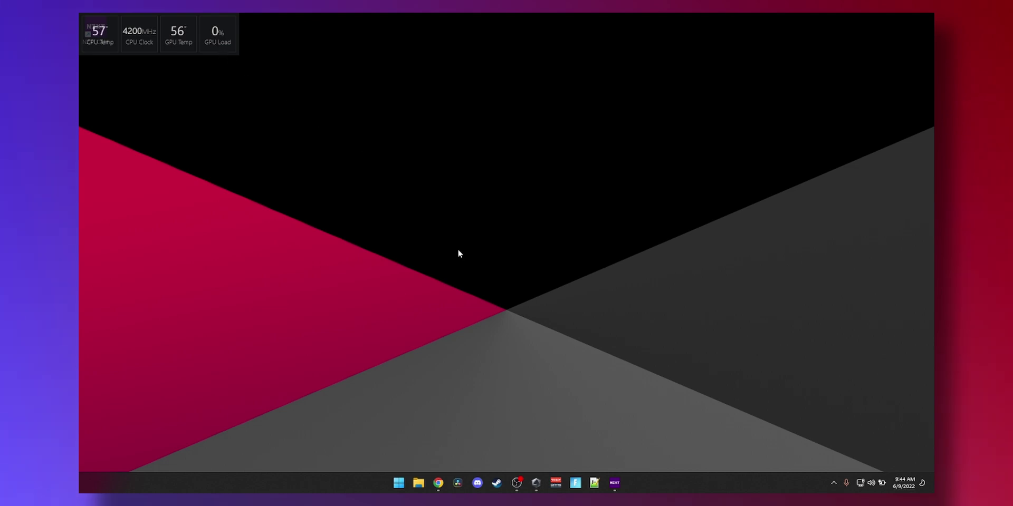
left_click(655, 108)
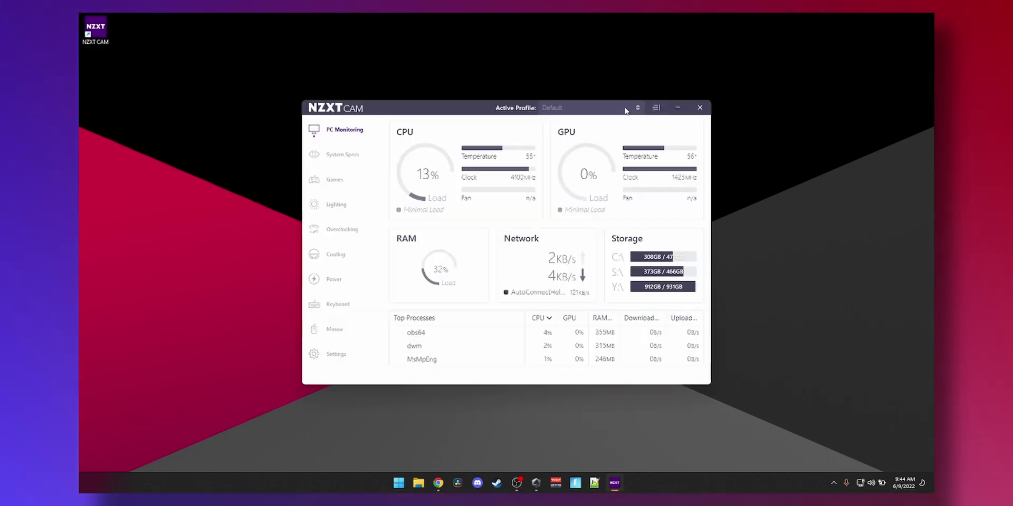
left_click(587, 106)
left_click(577, 109)
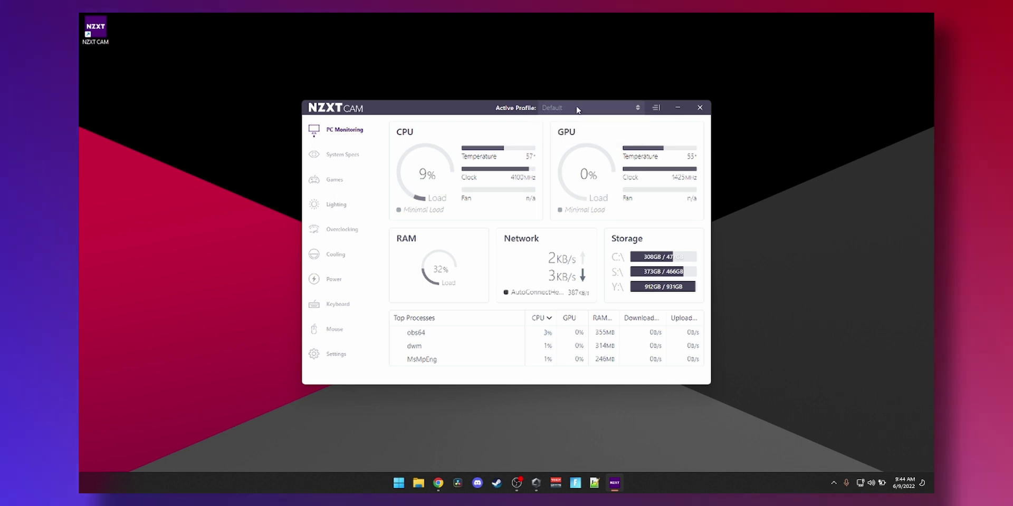
Turn on Enable Dark Mode in NZXT CAM settings.
left_click(349, 355)
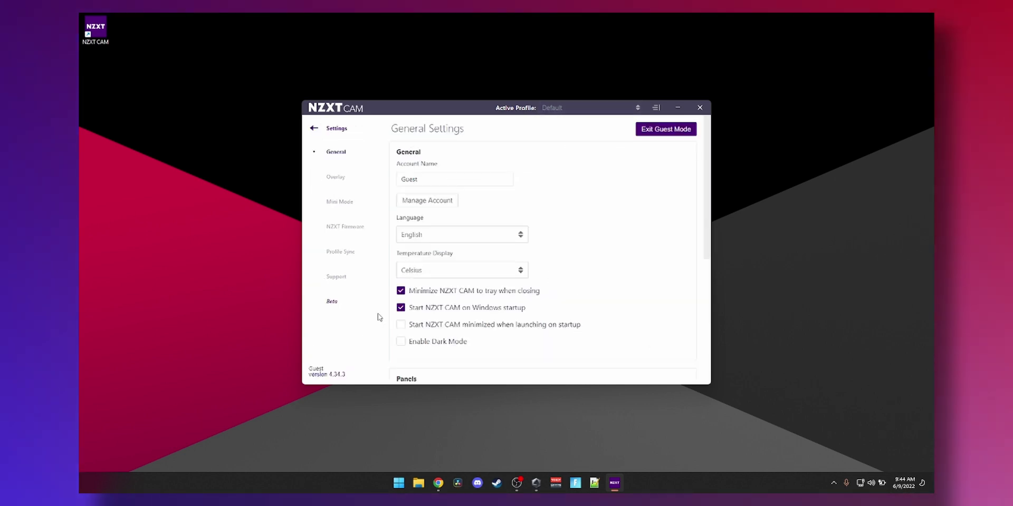
scroll(543, 322, "down", 2)
left_click(401, 253)
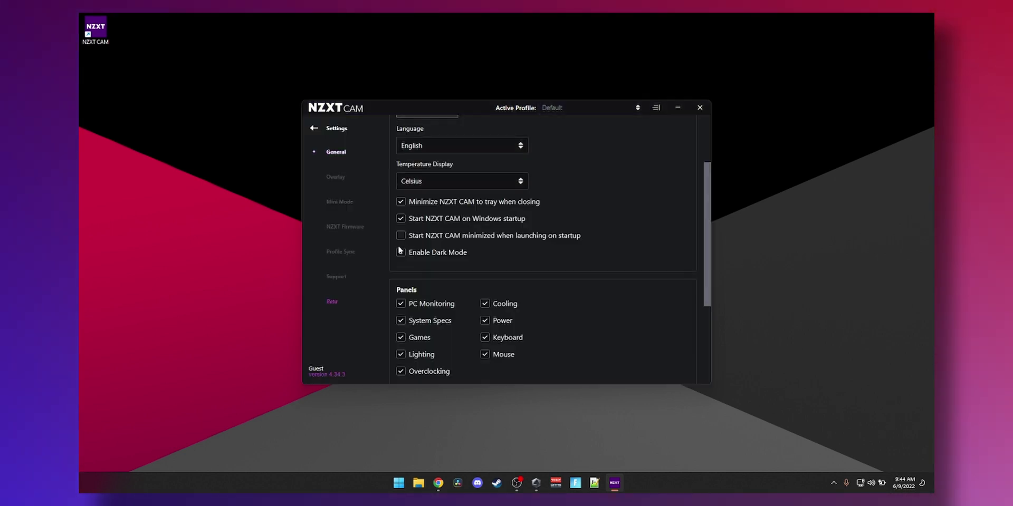
left_click(315, 128)
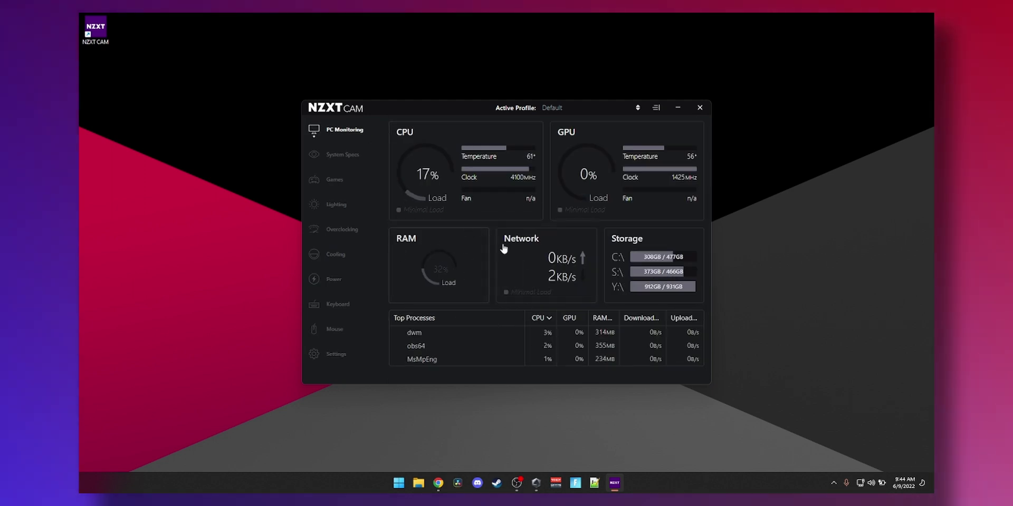
Browse the Overclocking, Lighting, Mouse and Keyboard pages, then recentre the PC Monitoring window.
left_click(342, 230)
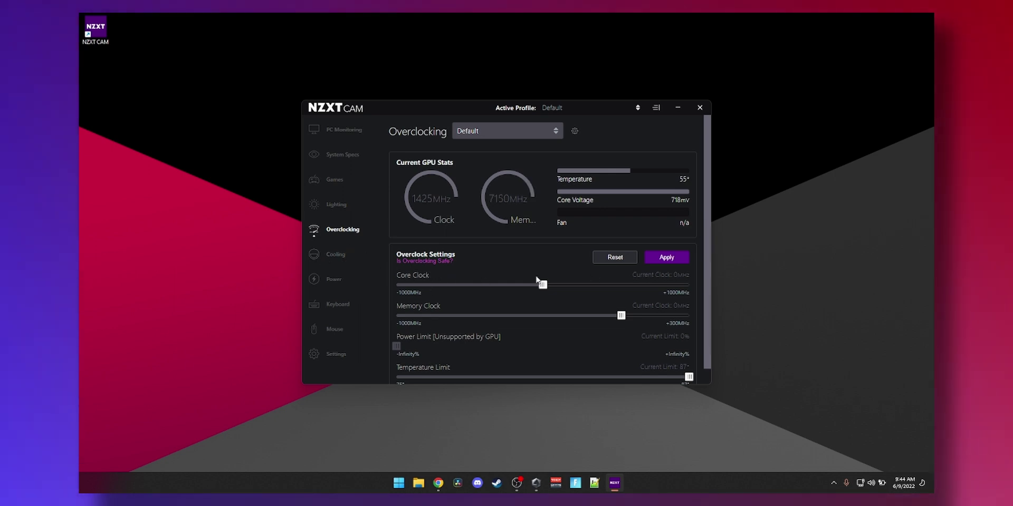
left_click(347, 207)
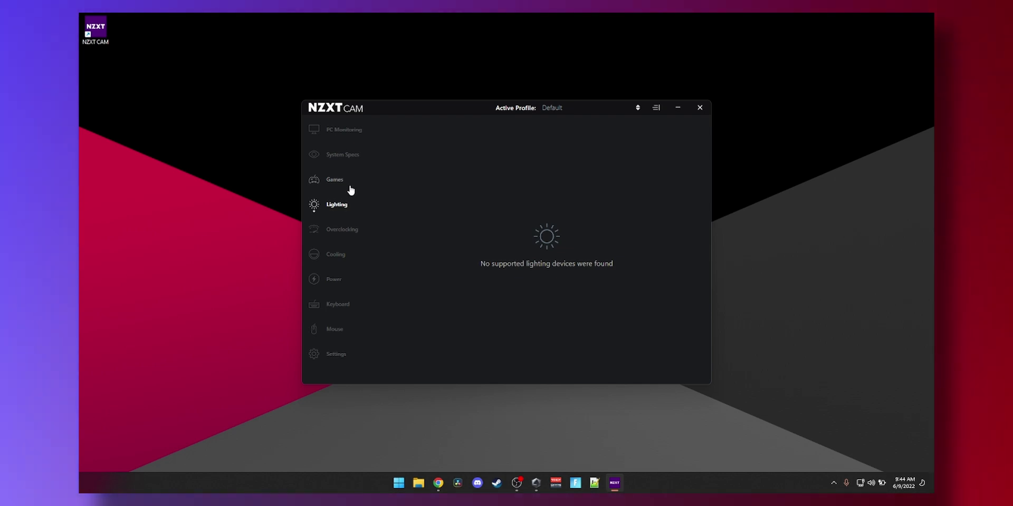
left_click(346, 326)
left_click(345, 314)
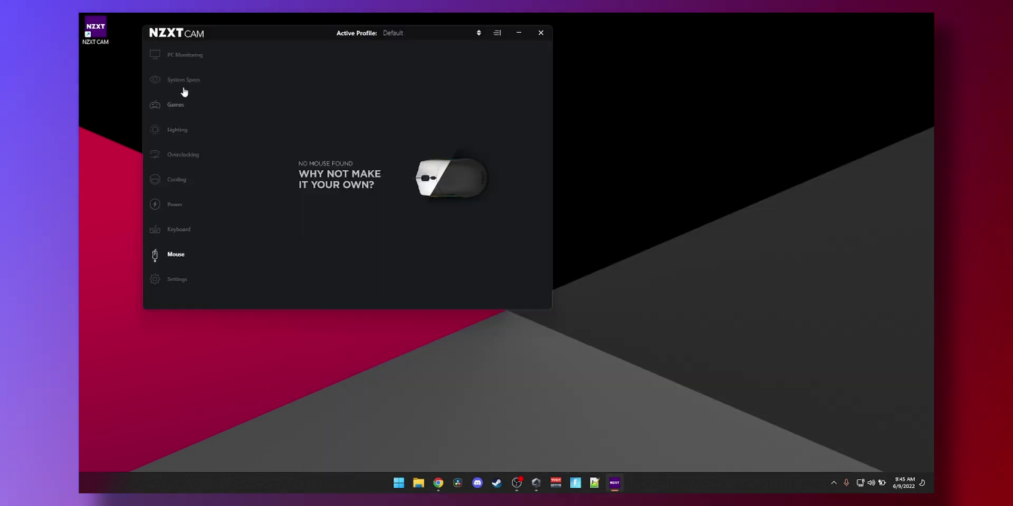
left_click(185, 62)
left_click_drag(295, 44, 409, 94)
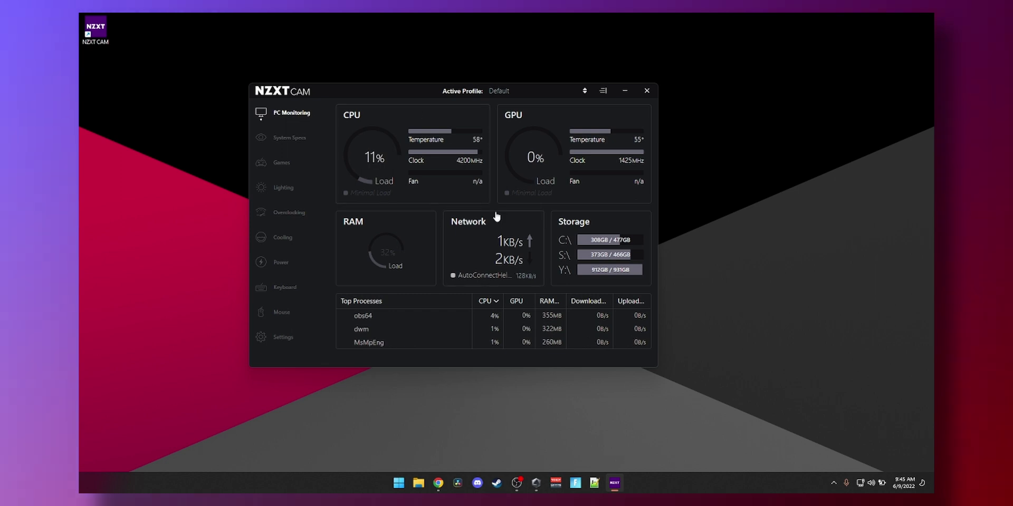
Close NZXT CAM, download the Open Hardware Monitor 0.9.6 zip, and right-click it in Downloads.
left_click(648, 91)
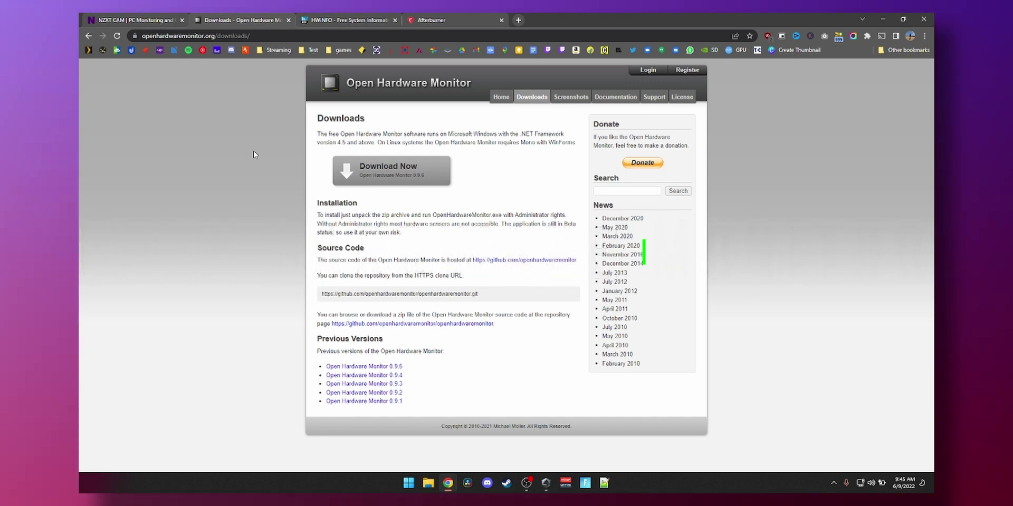
left_click(393, 179)
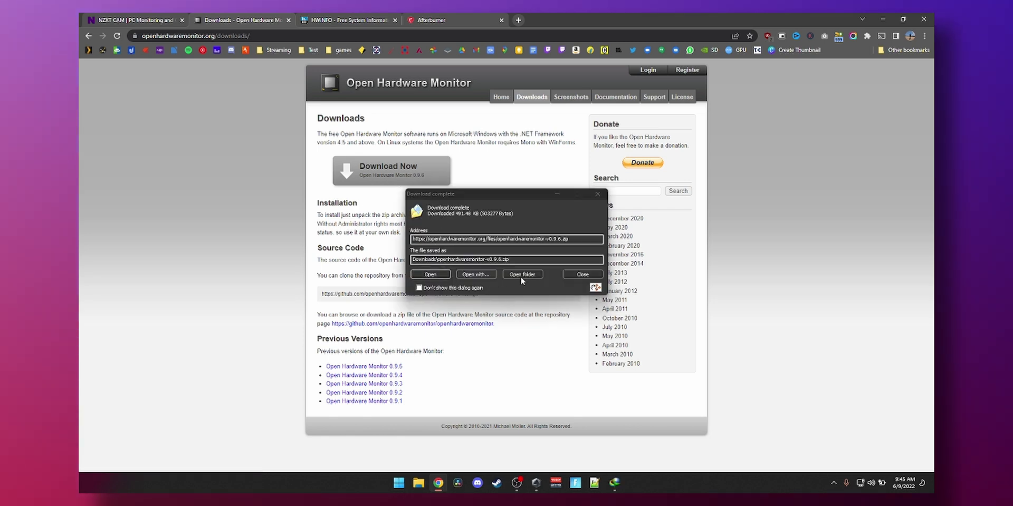
left_click(522, 274)
right_click(200, 92)
Extract the Open Hardware Monitor zip and run OpenHardwareMonitor.exe from its folder.
left_click(248, 149)
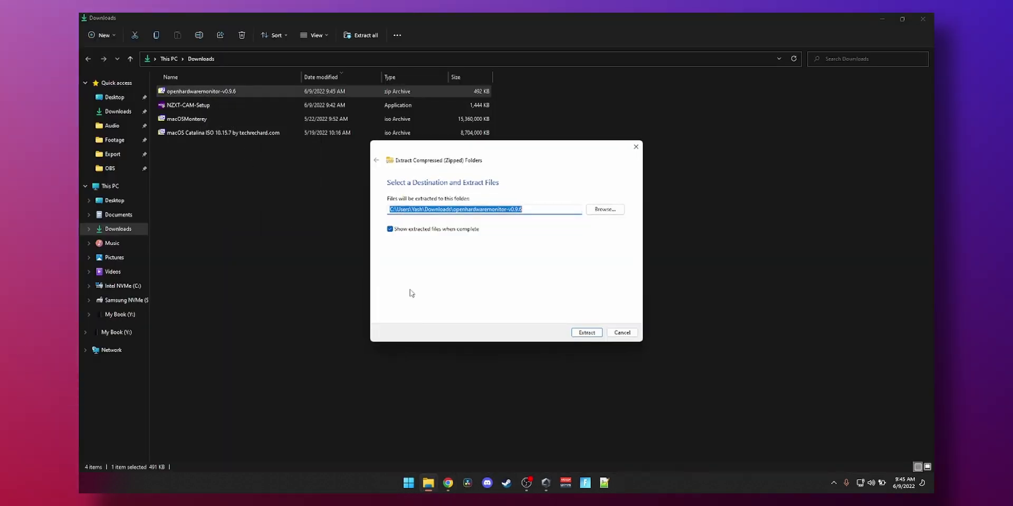
left_click(586, 331)
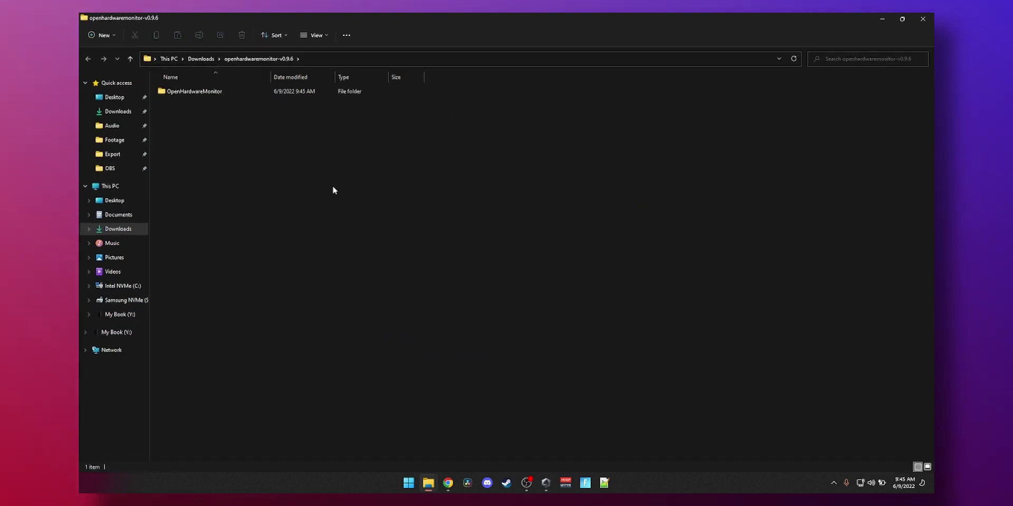
double_click(205, 91)
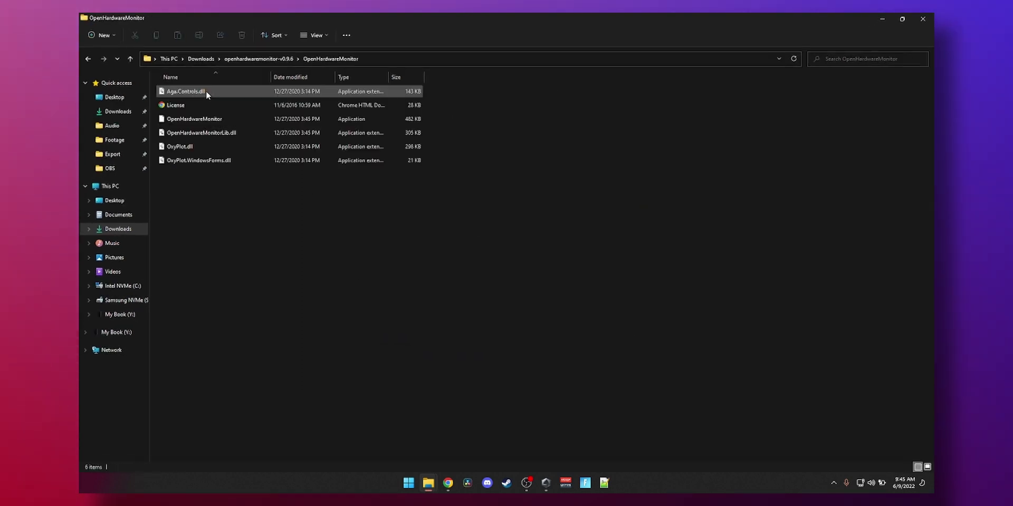
left_click(189, 125)
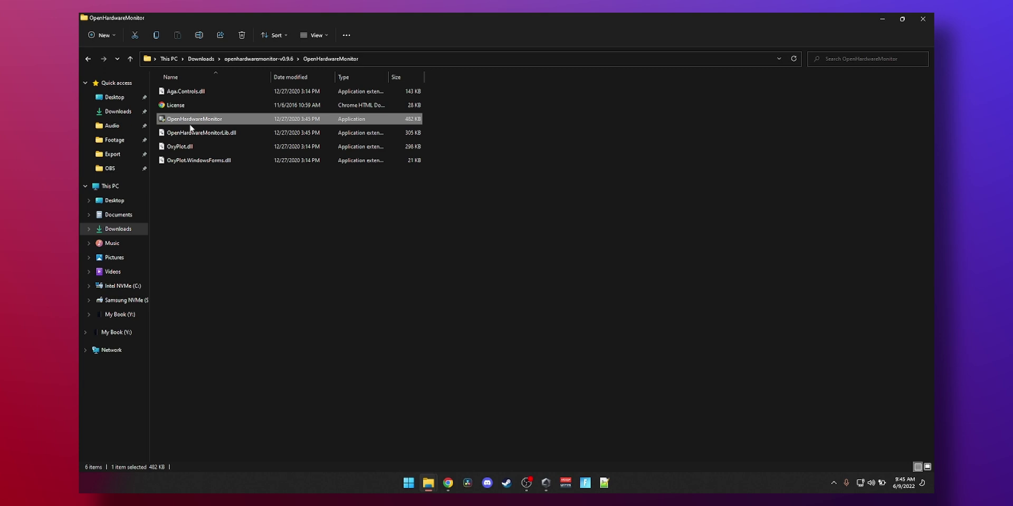
left_click(833, 483)
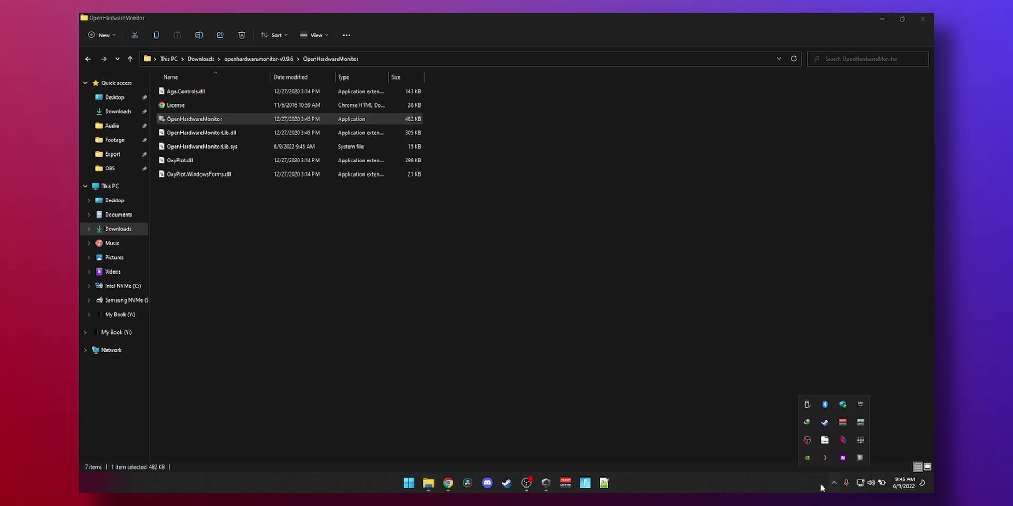
Bring up Open Hardware Monitor from the tray and review its CPU, memory, GPU and drive sensors.
left_click(860, 457)
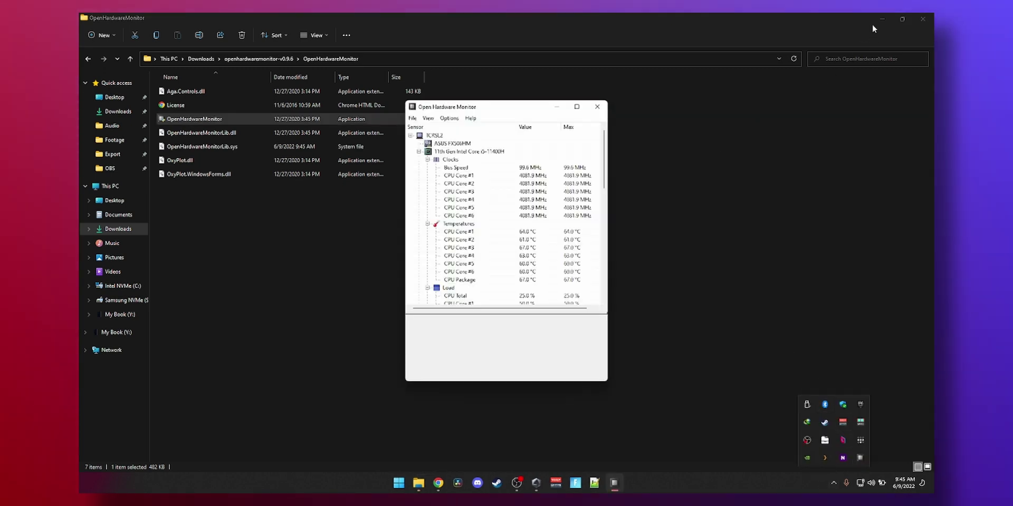
key("alt+Left")
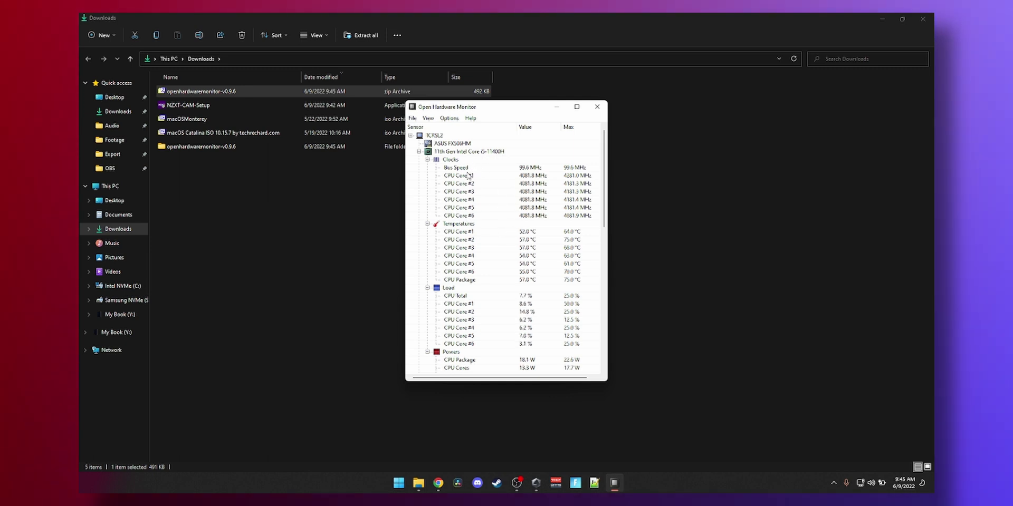
scroll(473, 215, "down", 8)
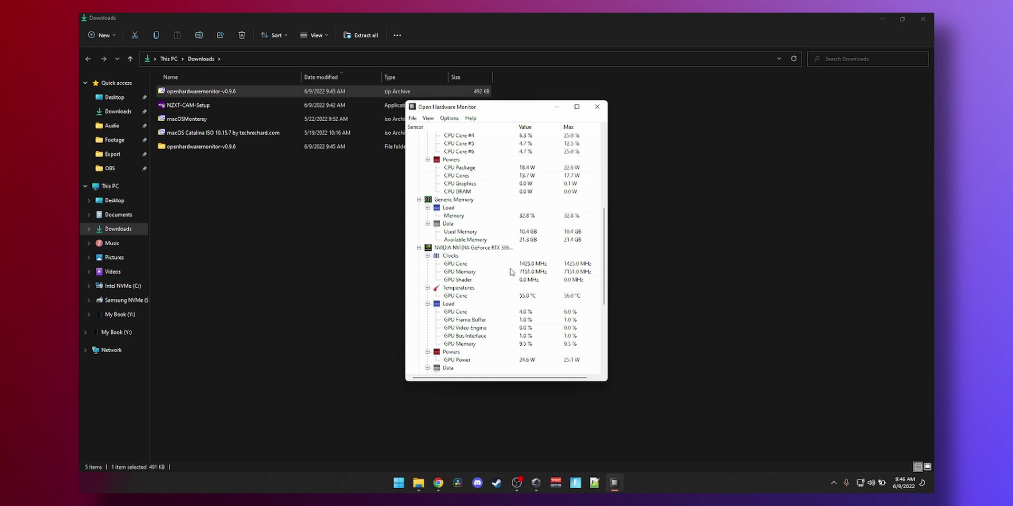
scroll(531, 276, "down", 1)
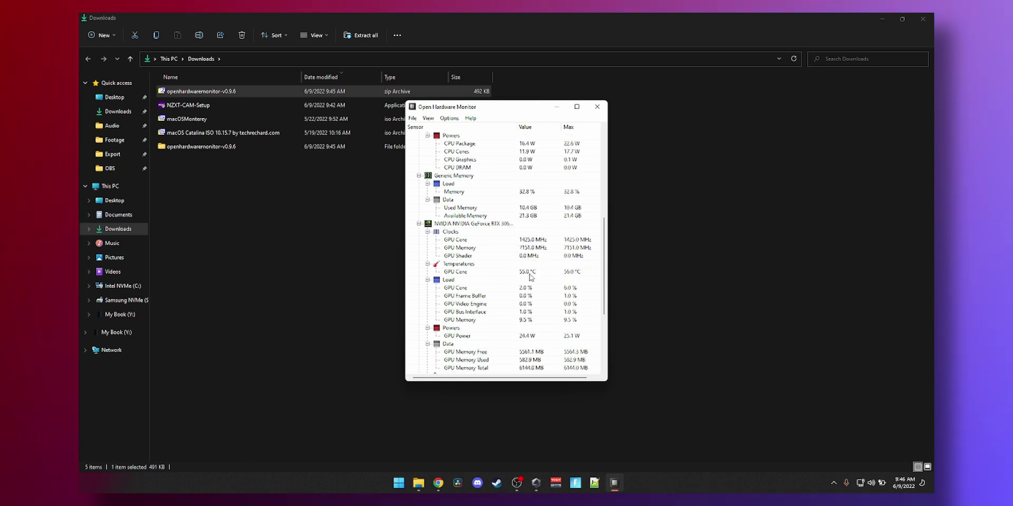
scroll(541, 274, "down", 5)
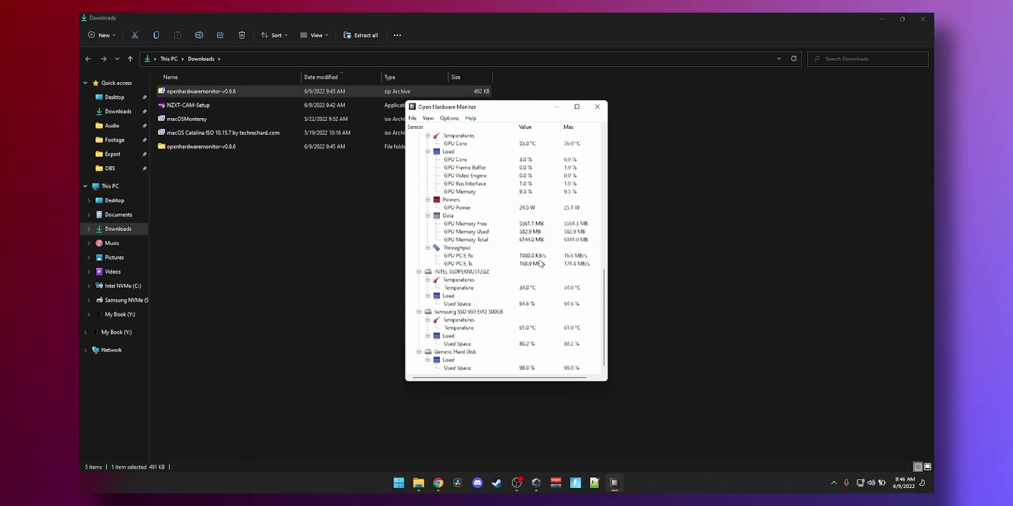
Enable Run On Windows Startup in Open Hardware Monitor's Options.
left_click(449, 118)
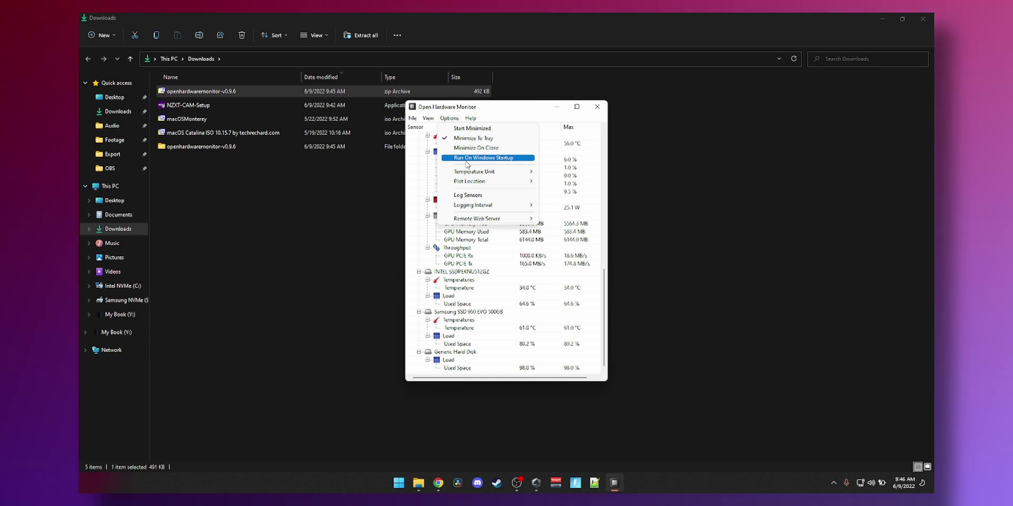
left_click(466, 160)
scroll(572, 254, "up", 4)
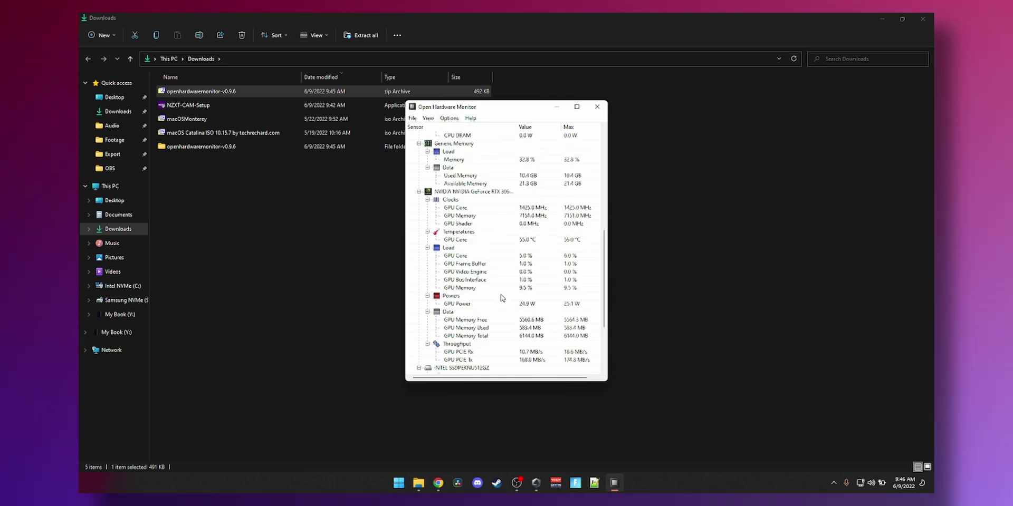
scroll(501, 298, "down", 3)
Check the Remote Web Server port stays 8085, cancelling without changes.
left_click(456, 120)
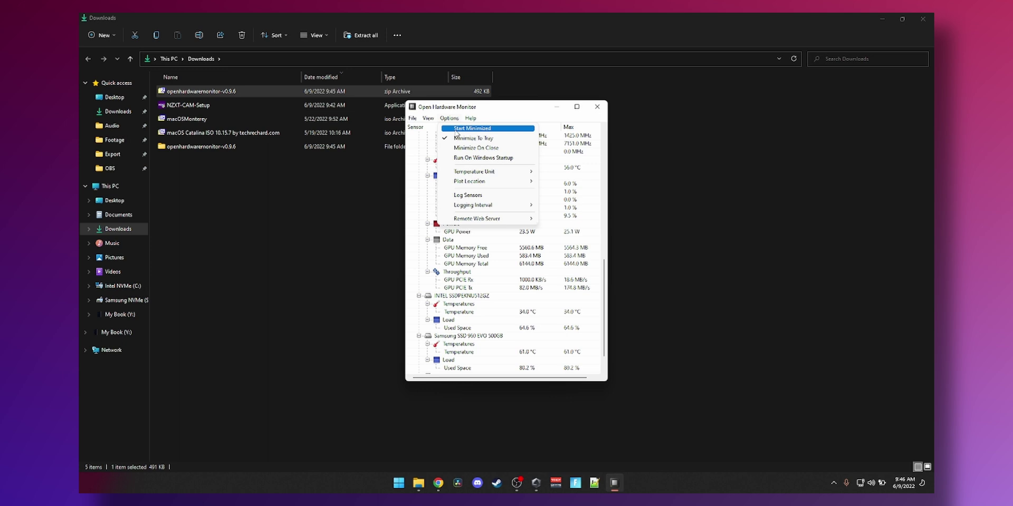
mouse_move(532, 220)
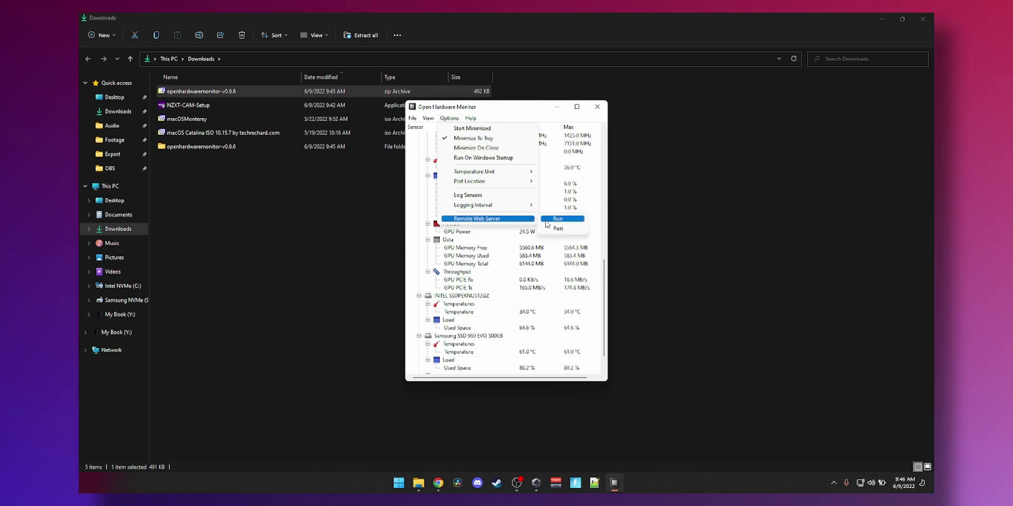
left_click(549, 230)
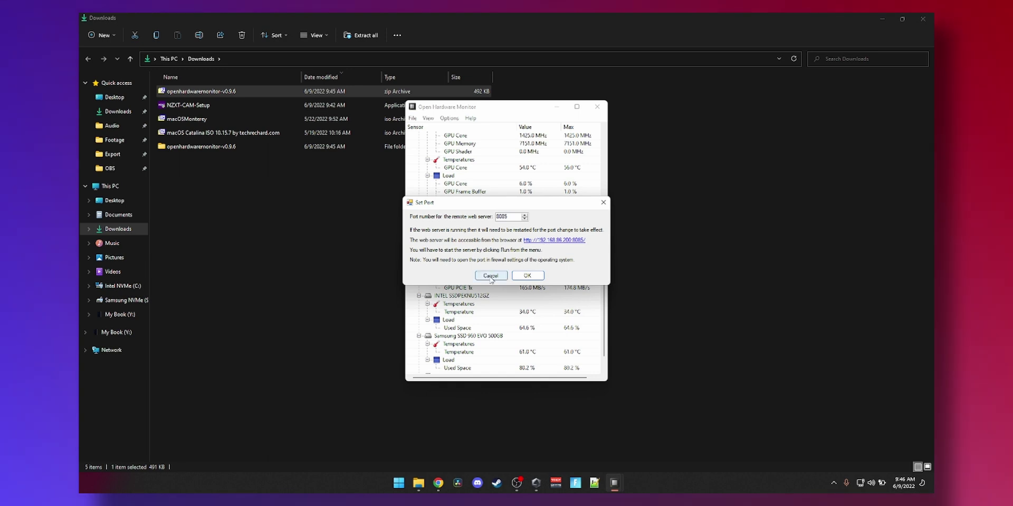
left_click(490, 276)
scroll(501, 234, "down", 1)
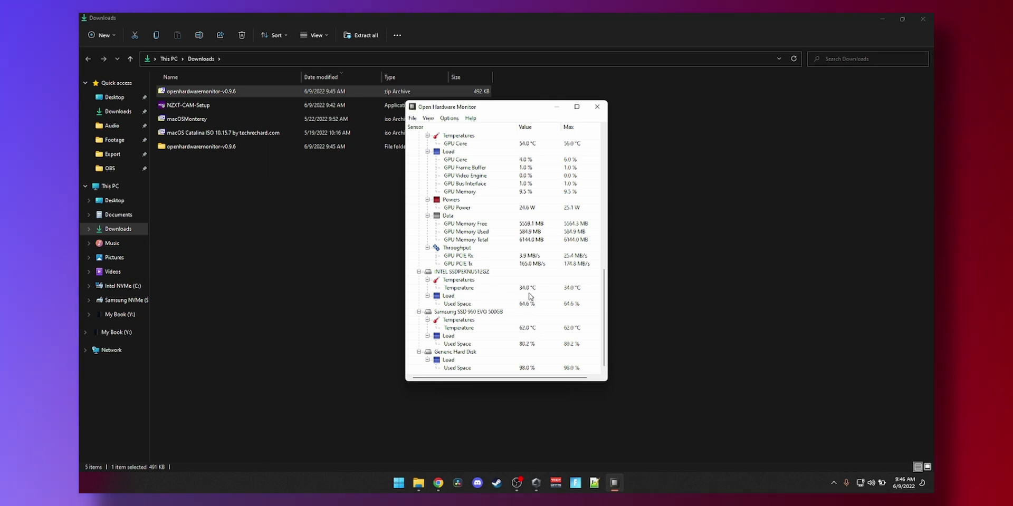
scroll(530, 297, "up", 3)
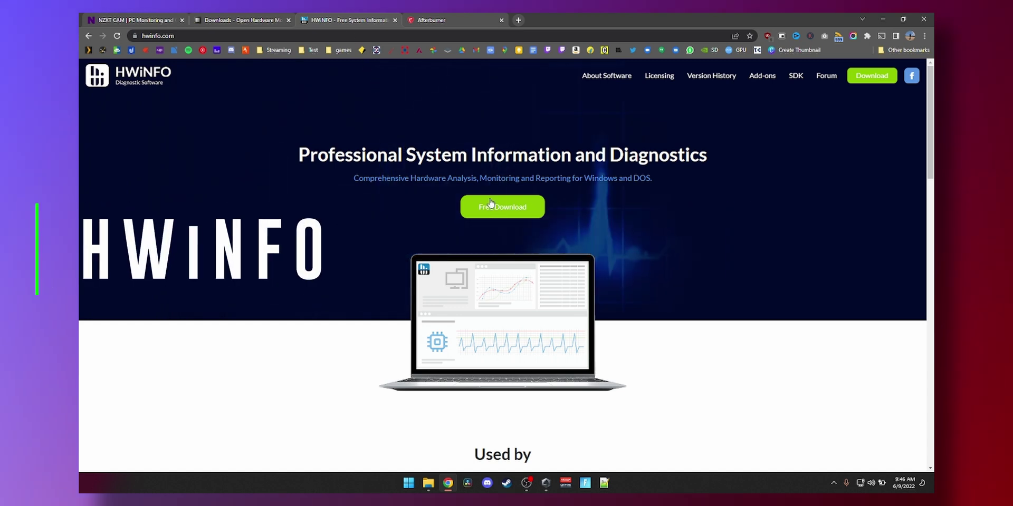
Download HWiNFO Portable (hwi_724) from the FossHub mirror and open its Downloads folder.
left_click(513, 215)
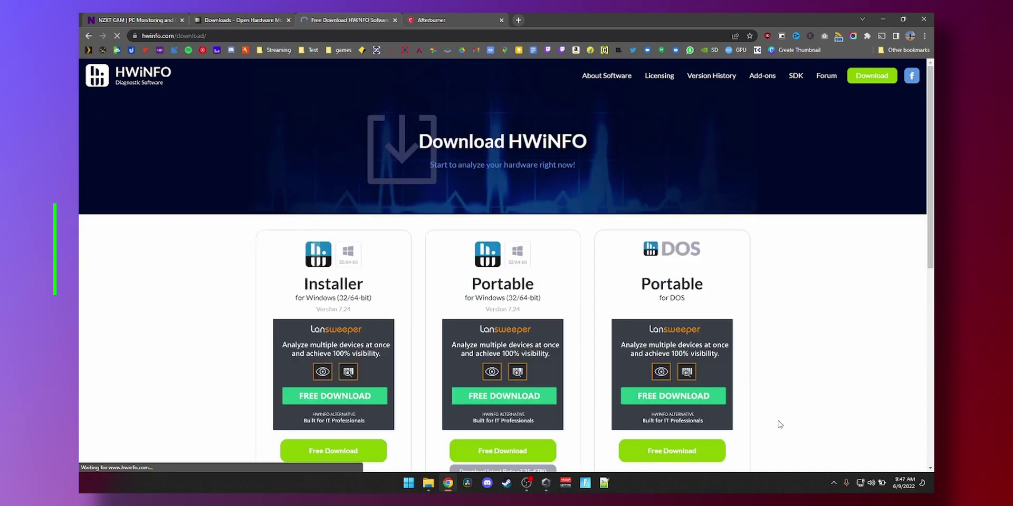
scroll(779, 421, "down", 3)
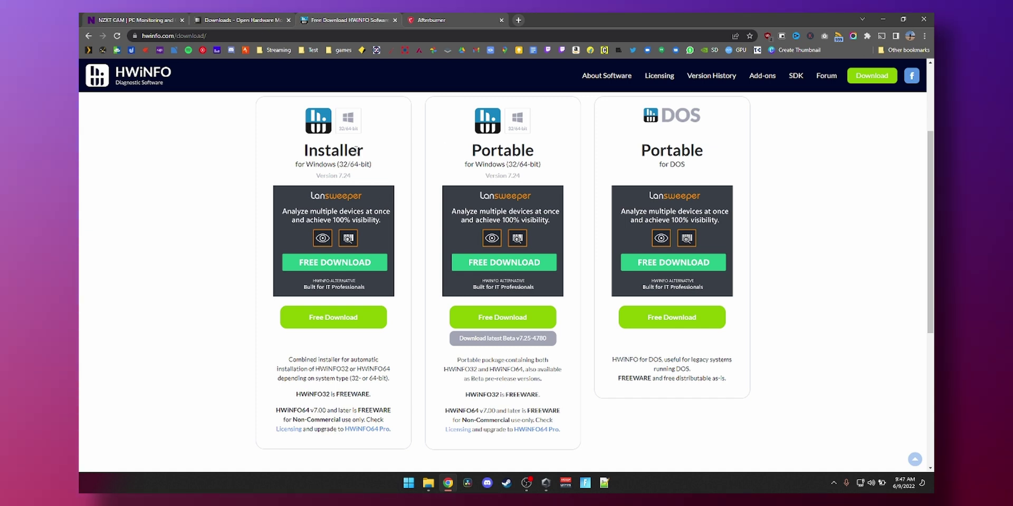
mouse_move(355, 326)
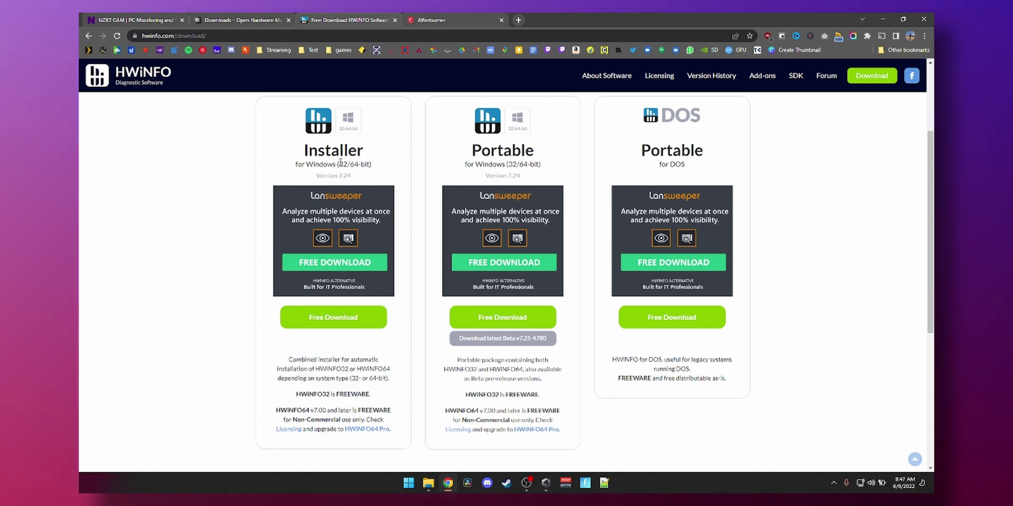
mouse_move(496, 320)
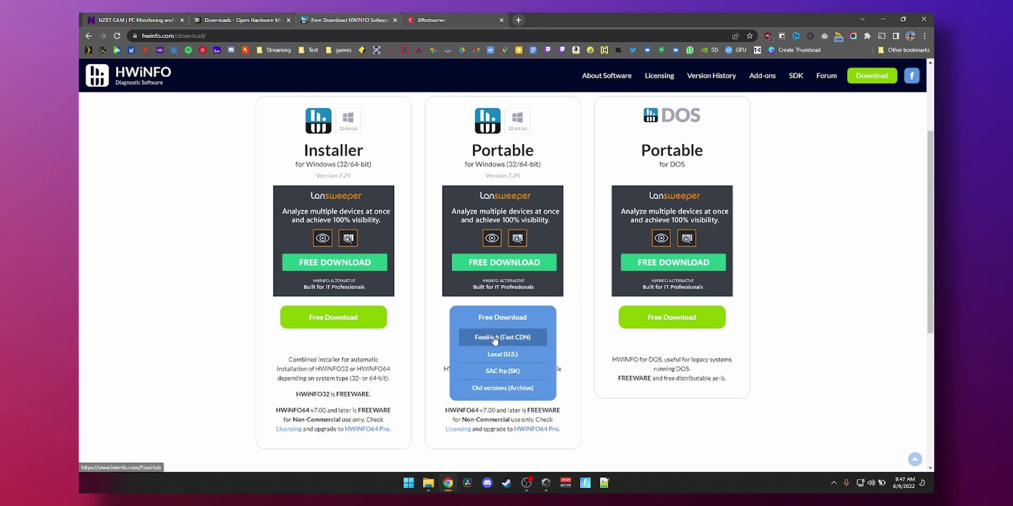
left_click(496, 337)
left_click(380, 270)
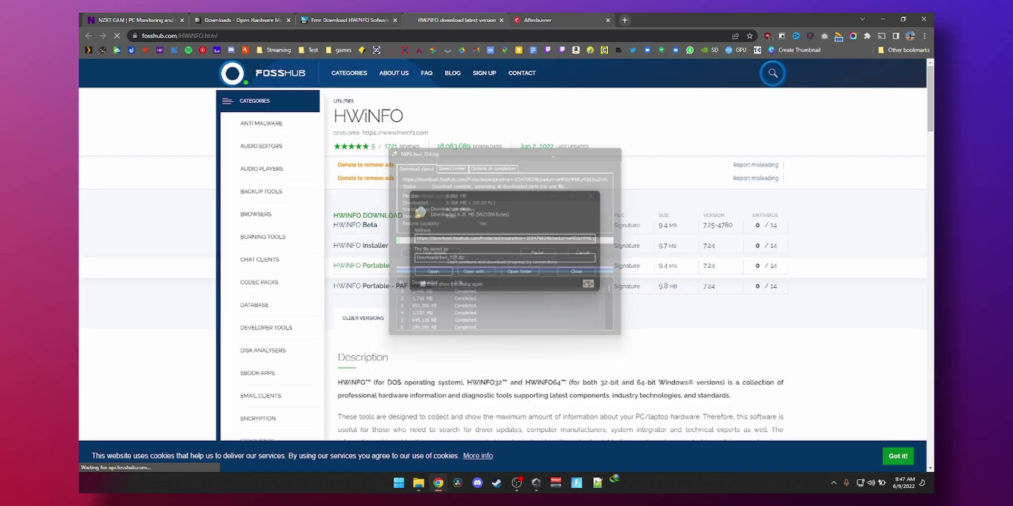
left_click(508, 271)
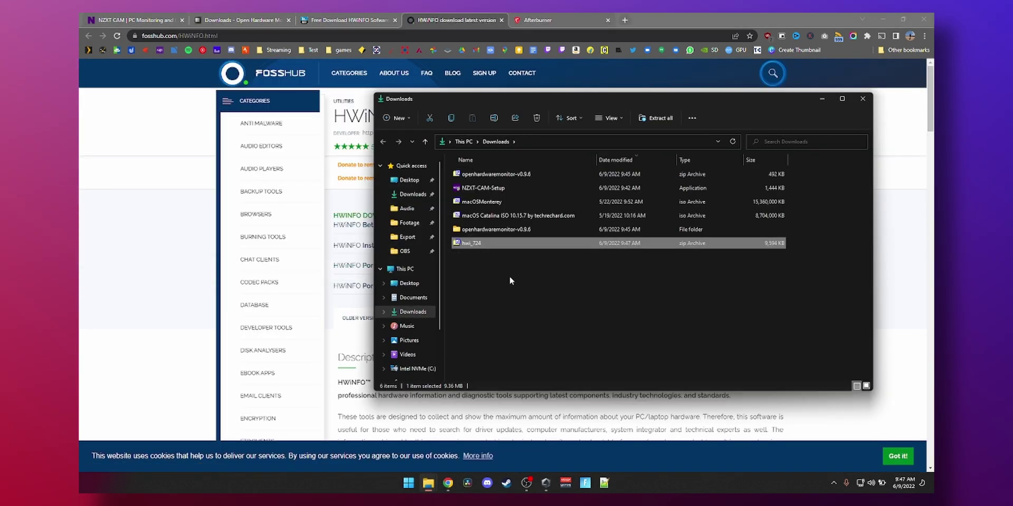
Extract the hwi_724 zip and launch HWiNFO64 from the extracted folder.
right_click(488, 245)
mouse_move(530, 292)
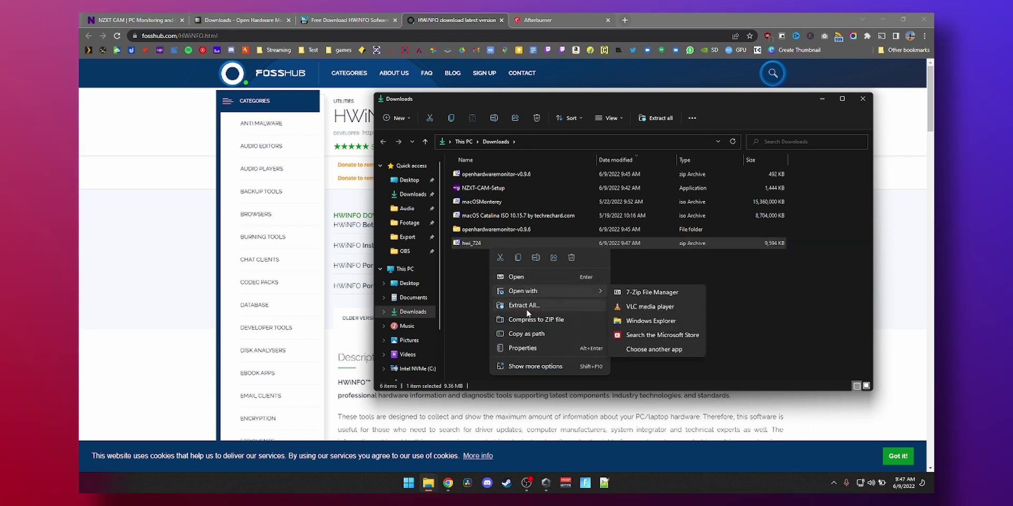
left_click(527, 307)
left_click(587, 333)
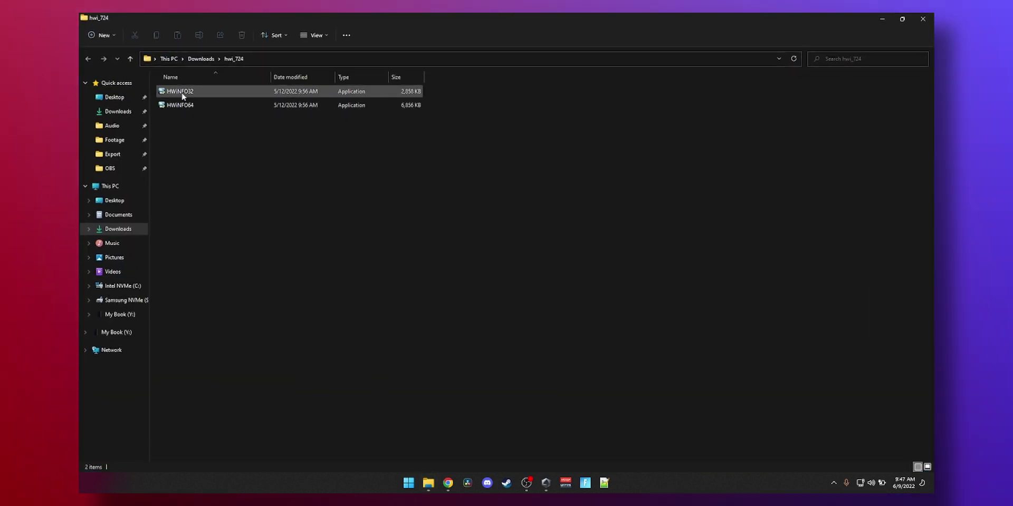
left_click(190, 107)
double_click(179, 105)
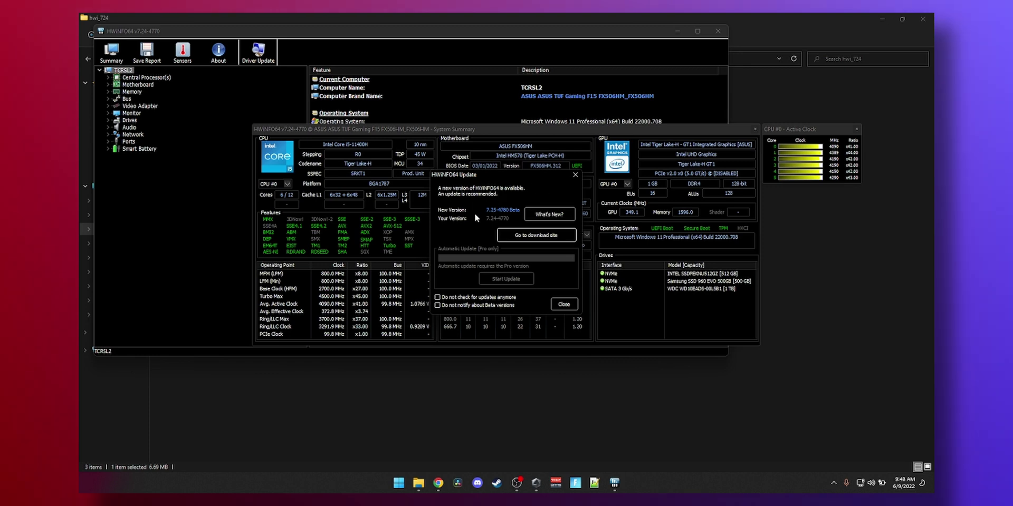
Dismiss the update notice and show GPU #1, the NVIDIA RTX 3060 Laptop (6 GB GDDR6), in System Summary.
left_click(564, 304)
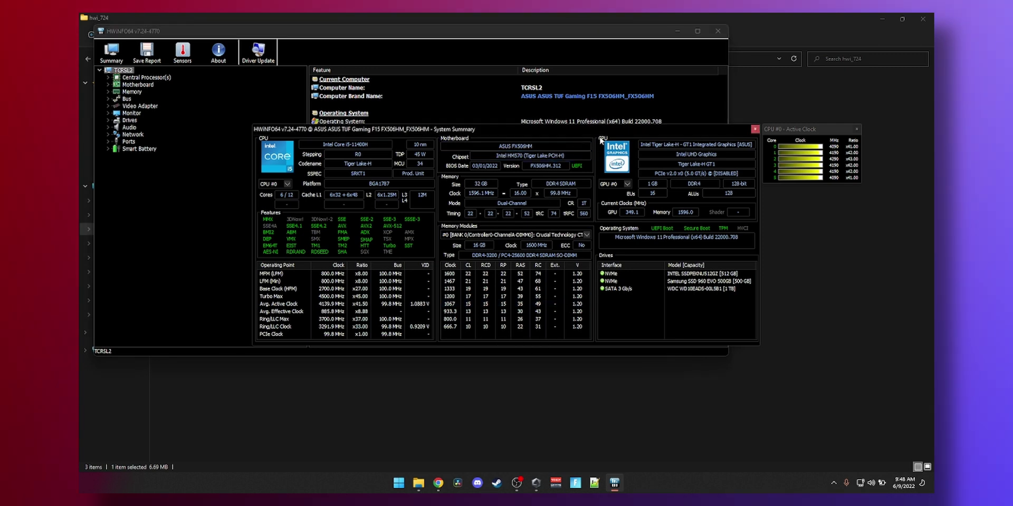
left_click_drag(600, 131, 562, 194)
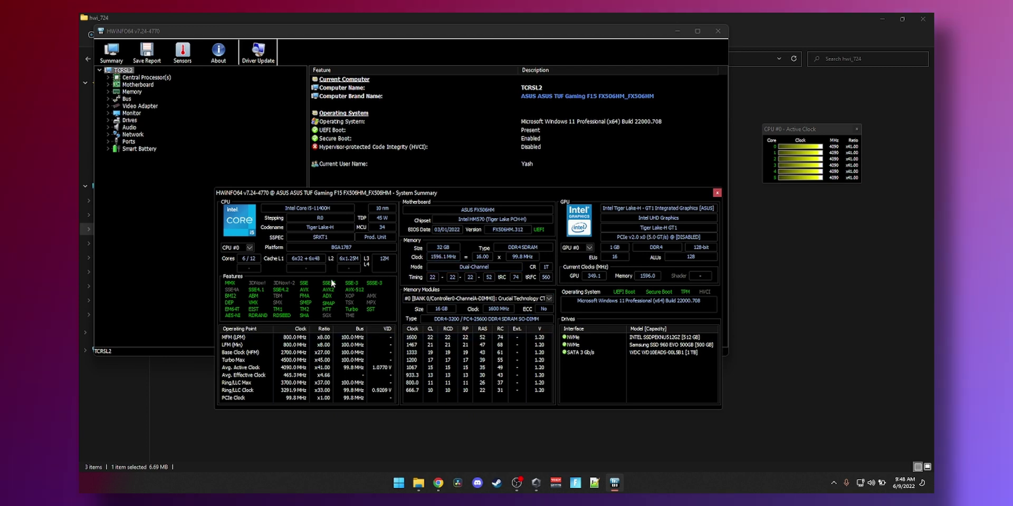
left_click(589, 248)
left_click(585, 254)
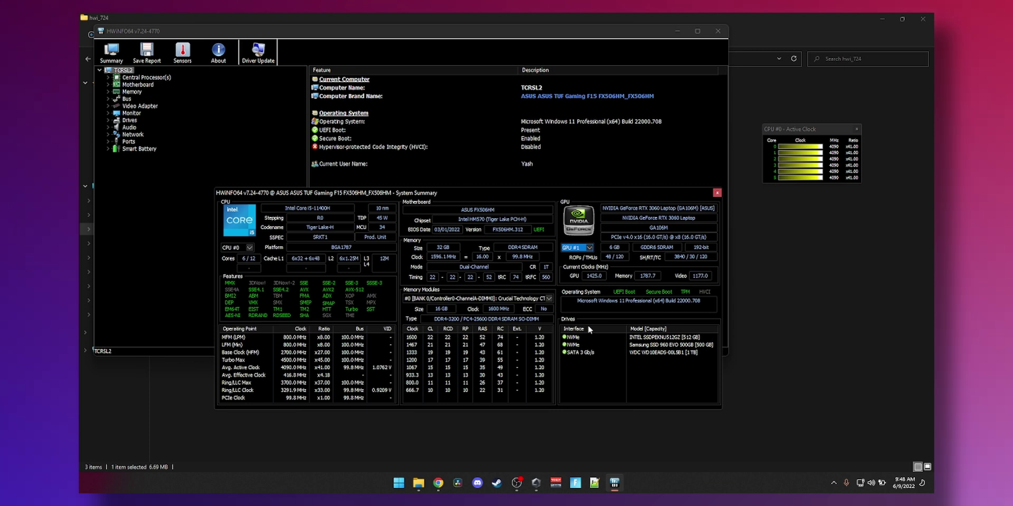
left_click_drag(452, 192, 532, 181)
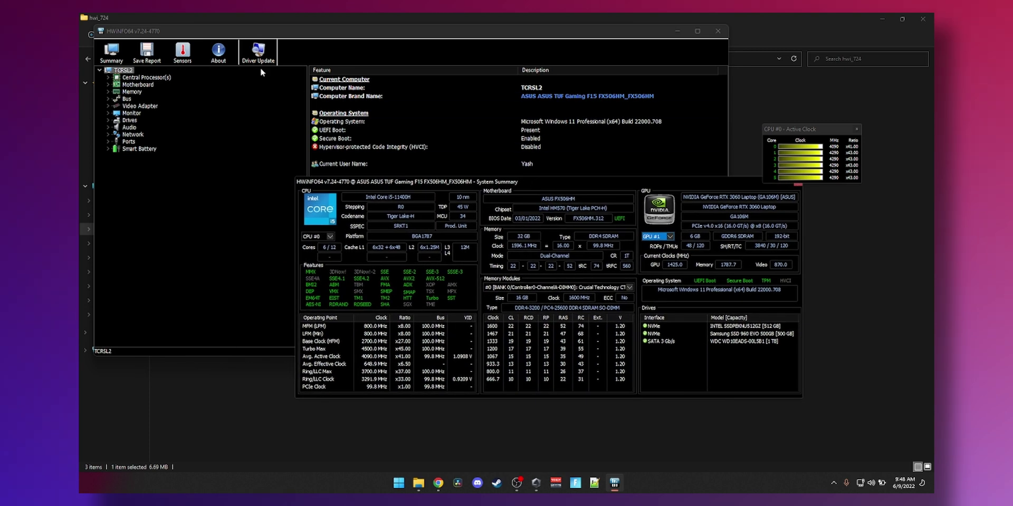
Open HWiNFO64's Sensors Status window and expand Core Temperatures to list each CPU core.
left_click(184, 53)
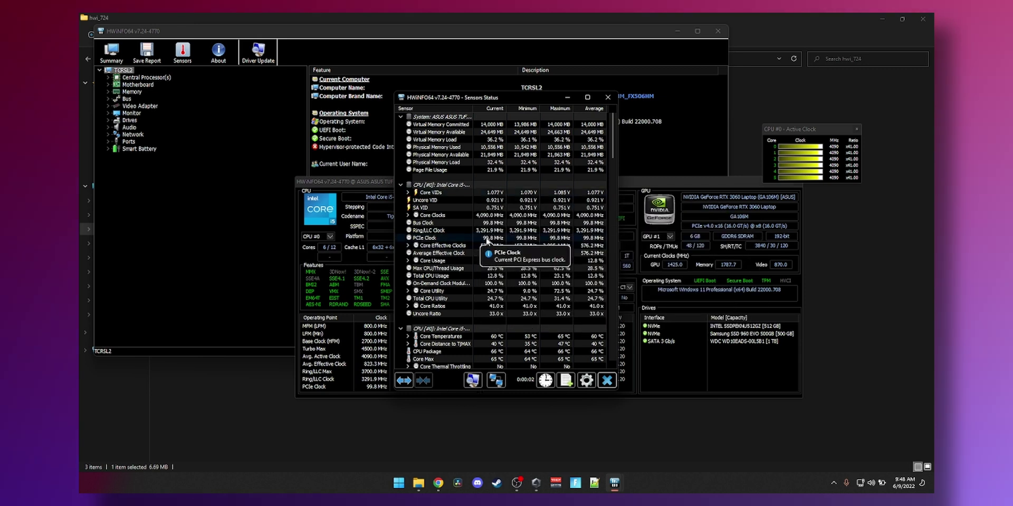
scroll(514, 266, "down", 2)
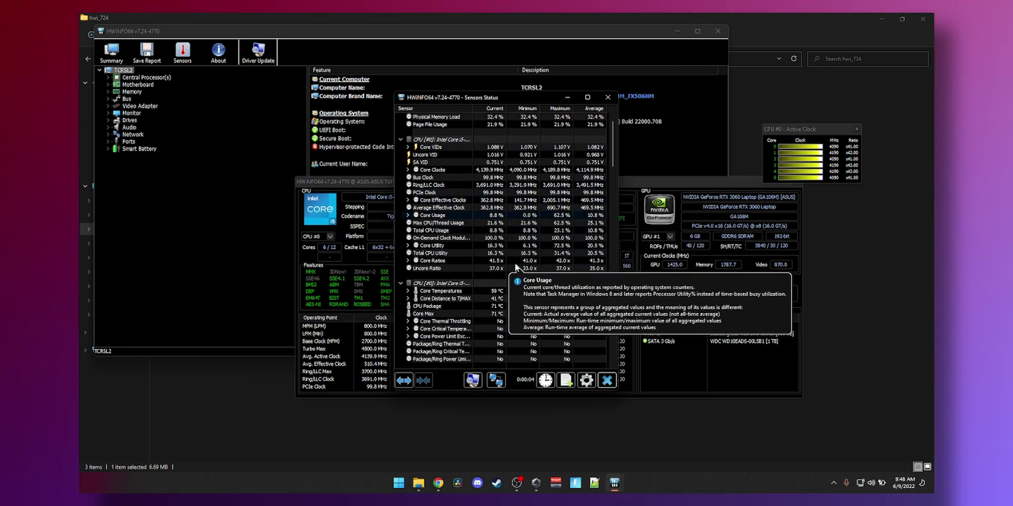
scroll(515, 266, "down", 2)
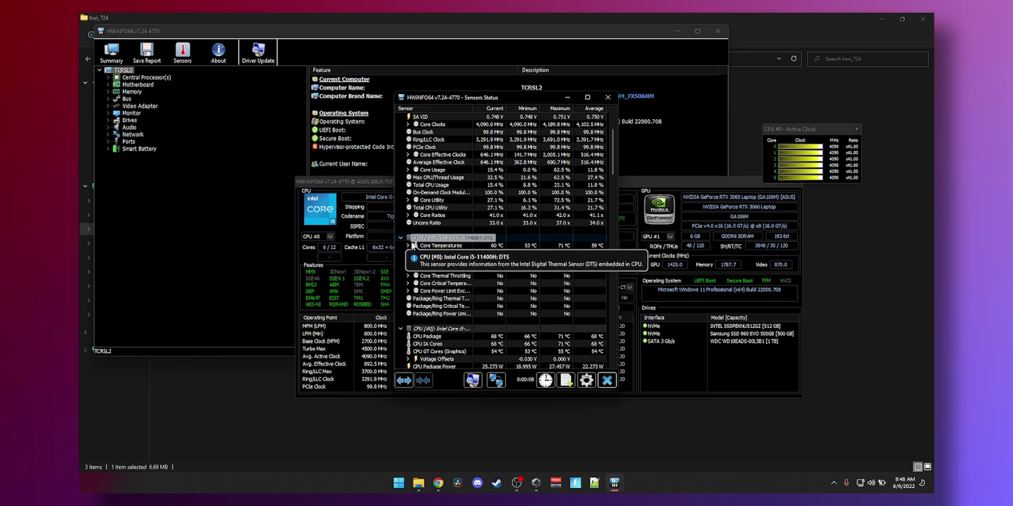
left_click(409, 246)
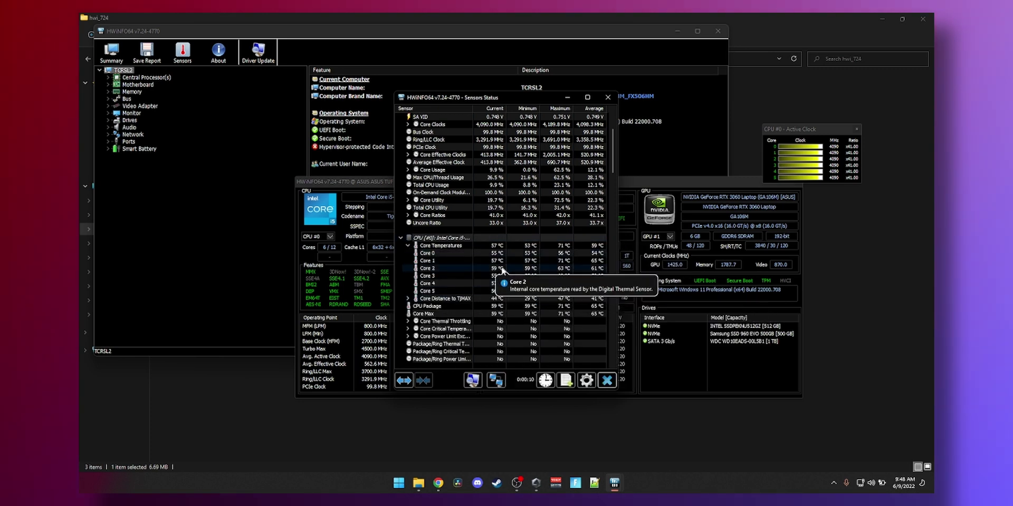
Scroll down to the RTX 3060 sensor group showing GPU temperature near 55.5 °C.
mouse_move(498, 247)
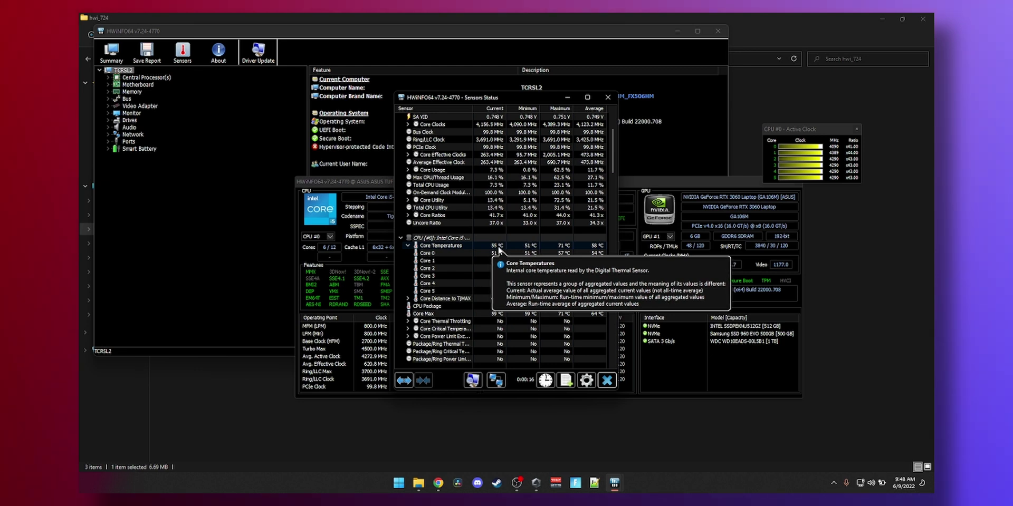
scroll(490, 246, "down", 3)
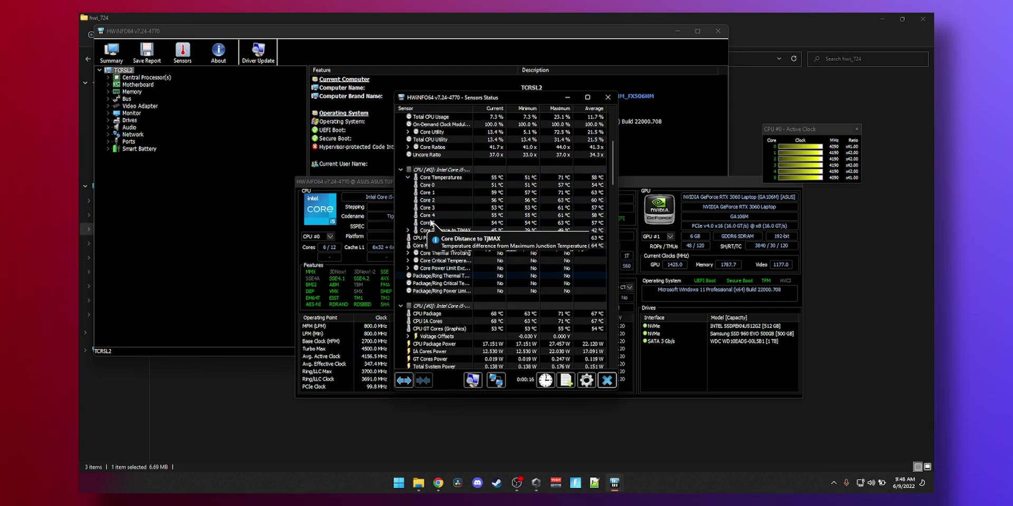
mouse_move(498, 183)
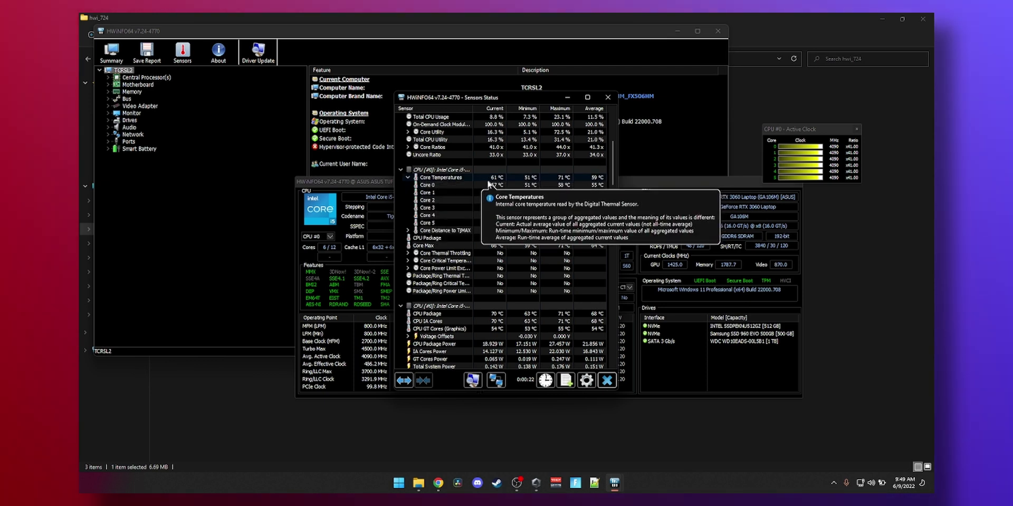
scroll(496, 253, "down", 15)
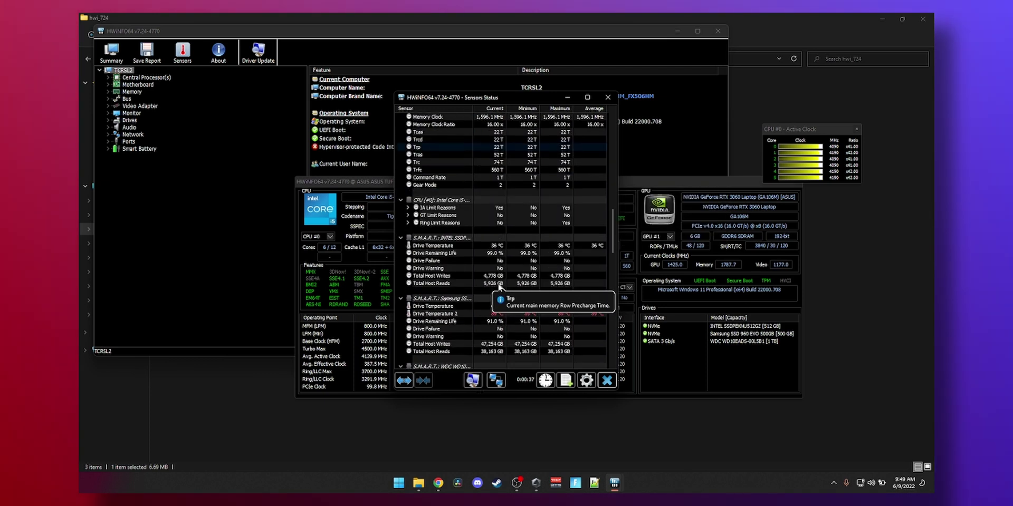
scroll(498, 286, "down", 8)
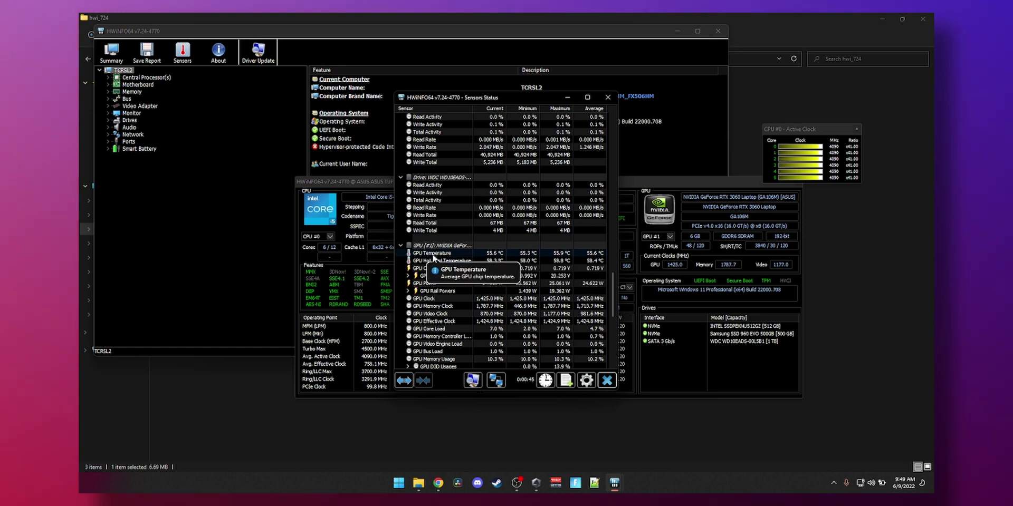
scroll(437, 261, "up", 1)
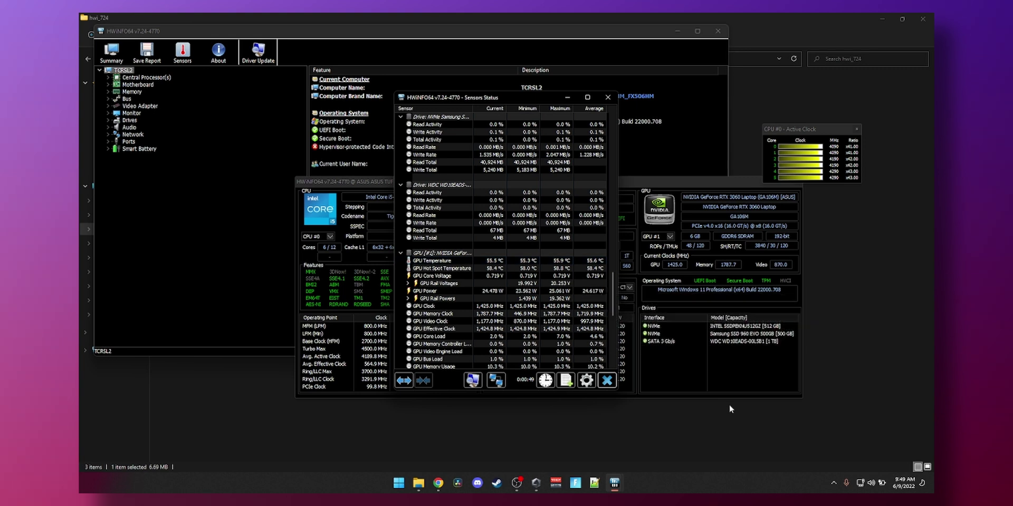
Add GPU Temperature and CPU Core Temperatures to the system tray as icons.
right_click(439, 262)
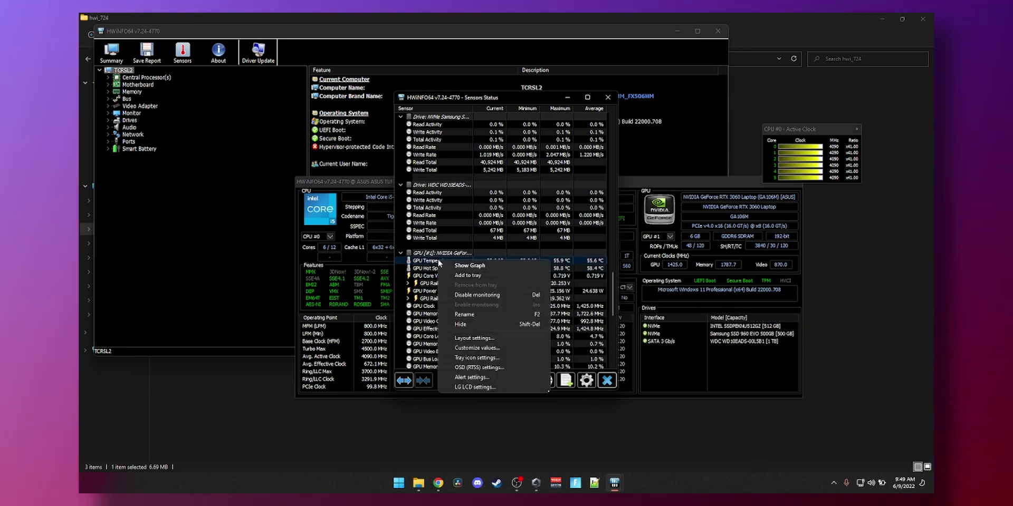
left_click(458, 276)
scroll(458, 281, "up", 10)
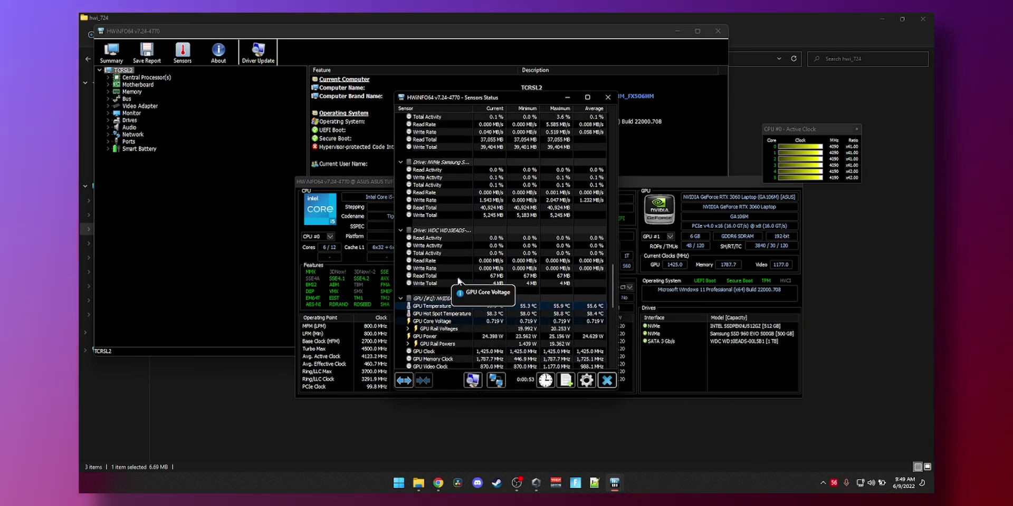
scroll(458, 281, "up", 9)
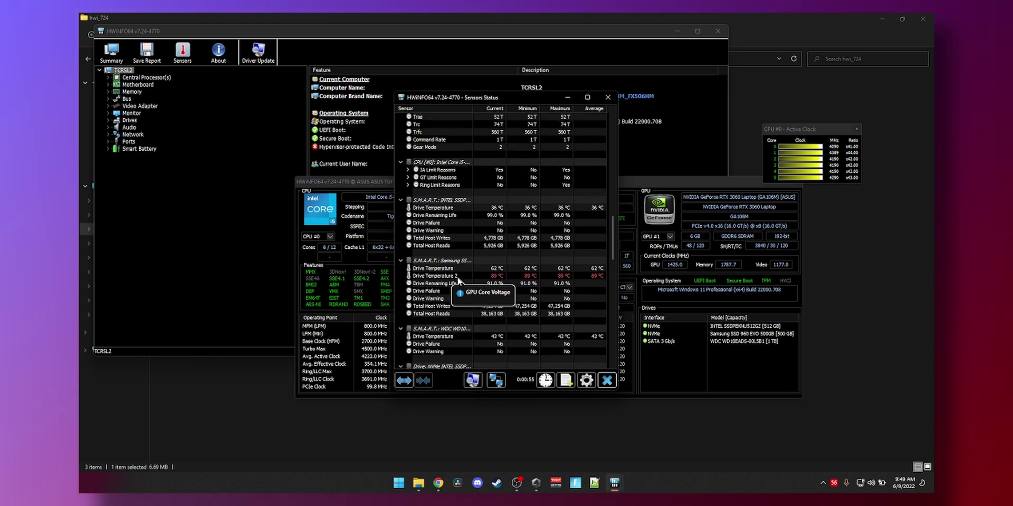
scroll(458, 281, "up", 8)
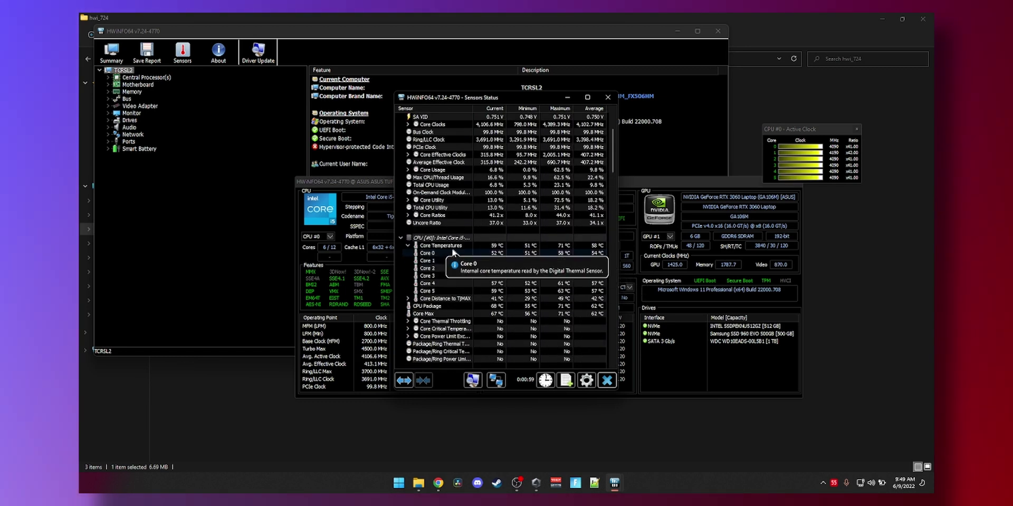
right_click(451, 247)
left_click(474, 263)
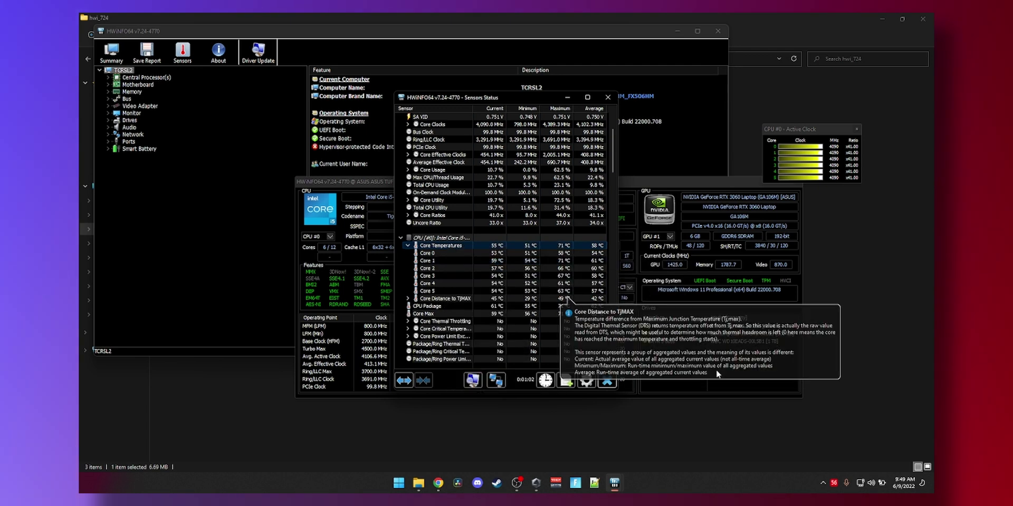
Recolour the two tray temperature icons green and blue.
mouse_move(835, 486)
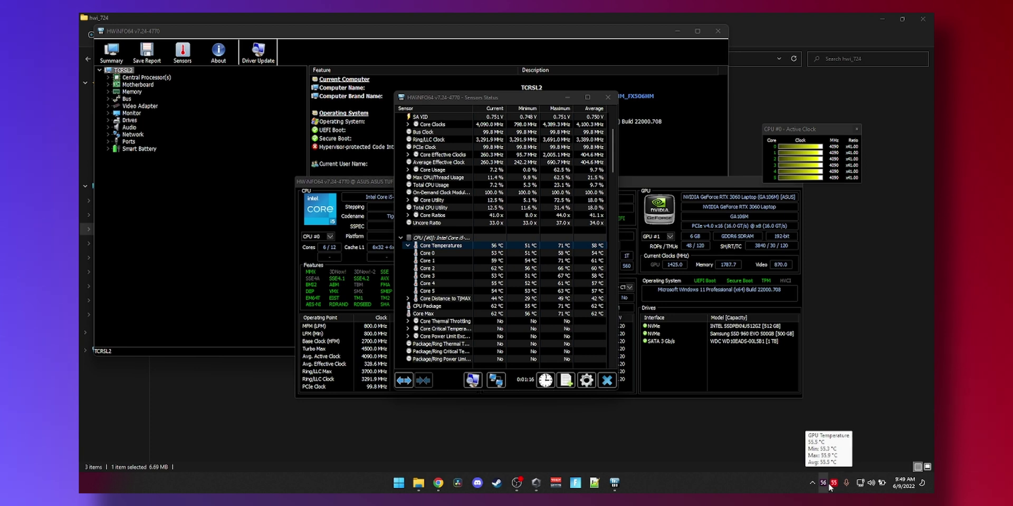
right_click(841, 482)
left_click(844, 476)
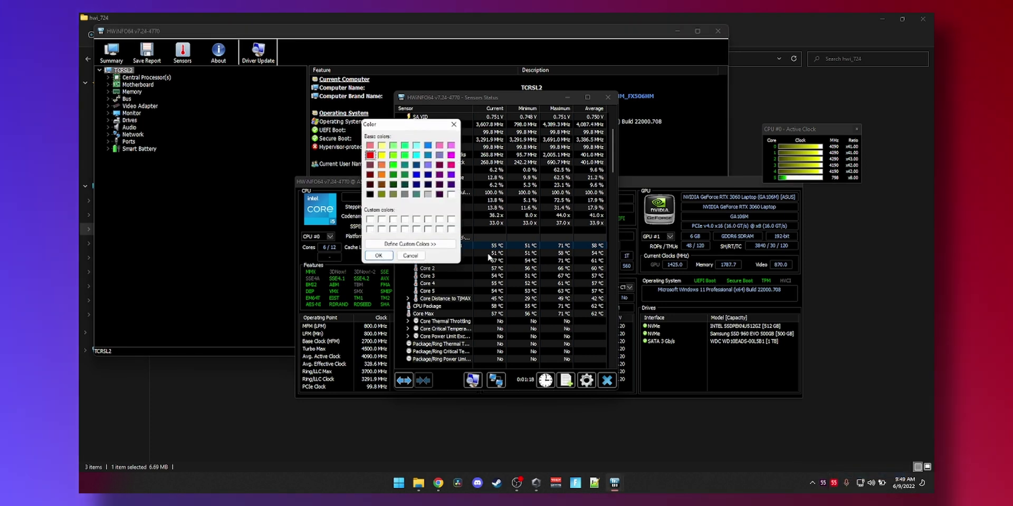
left_click(392, 165)
left_click(378, 256)
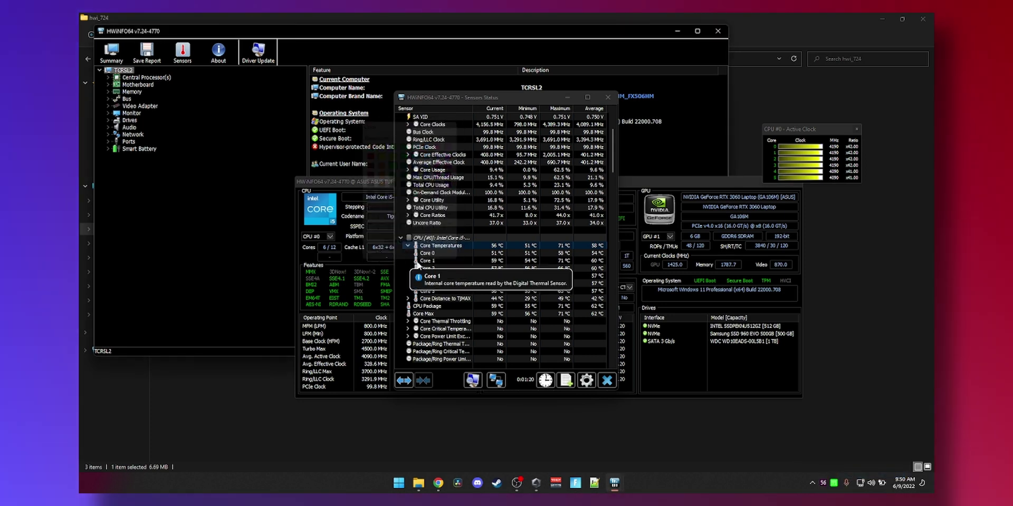
right_click(823, 482)
left_click(844, 476)
left_click(422, 186)
left_click(378, 255)
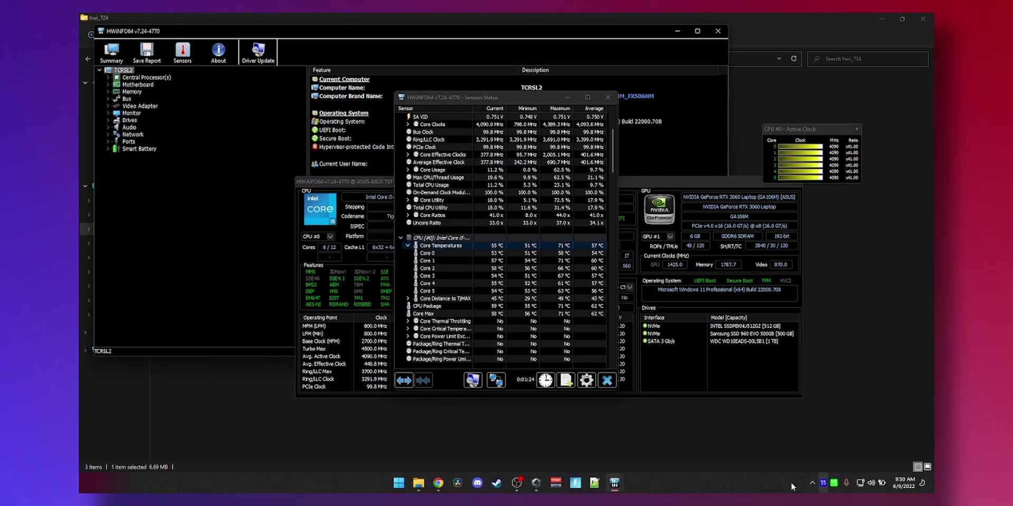
mouse_move(824, 484)
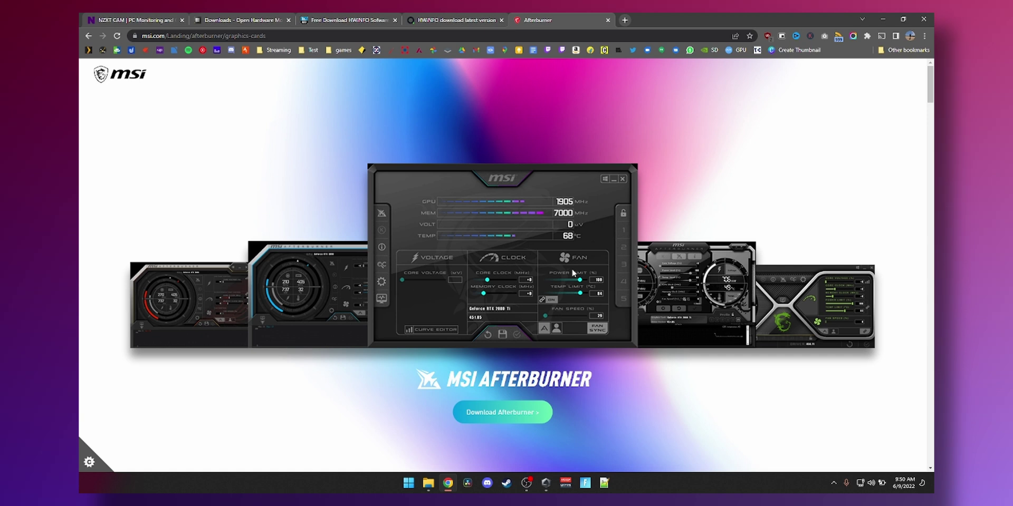
Download the MSI Afterburner zip and launch the setup program inside it.
left_click(486, 410)
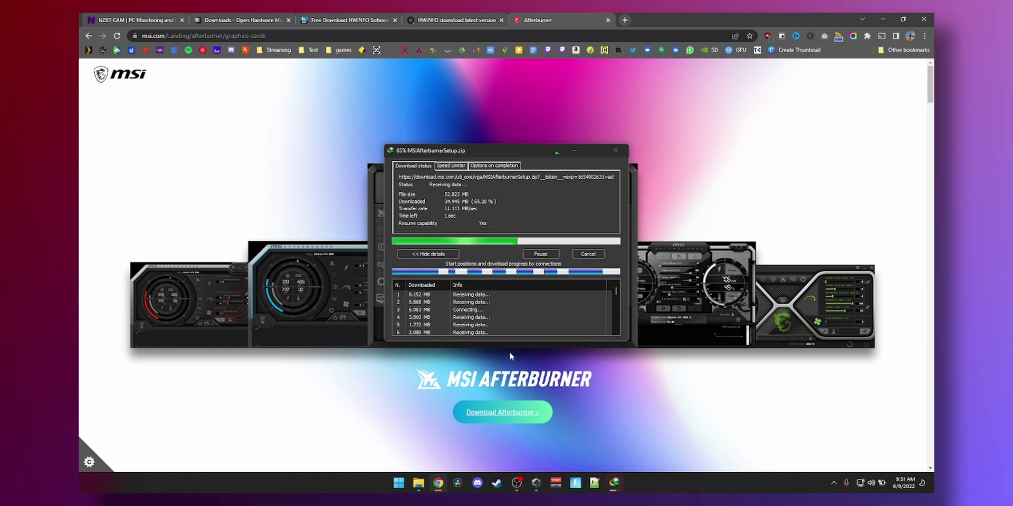
left_click(435, 273)
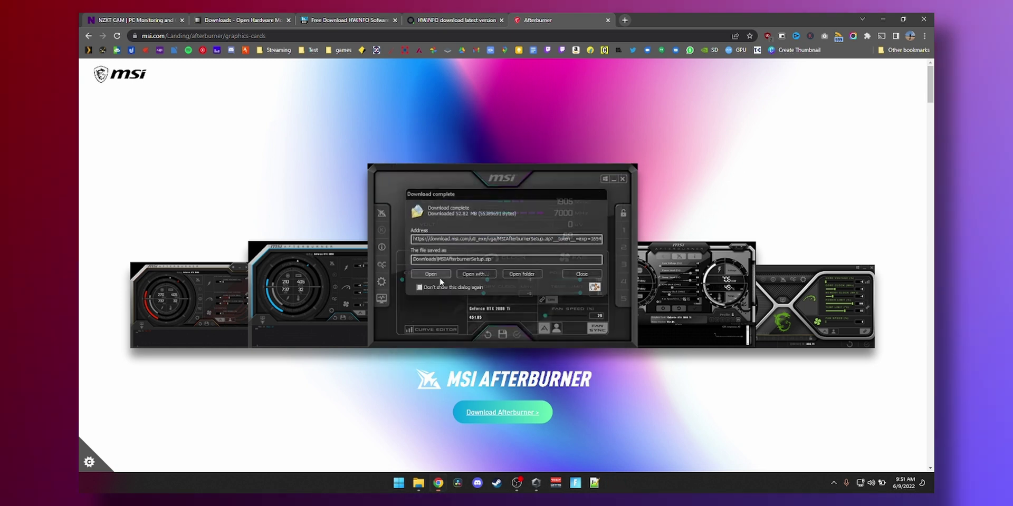
left_click(251, 157)
double_click(251, 157)
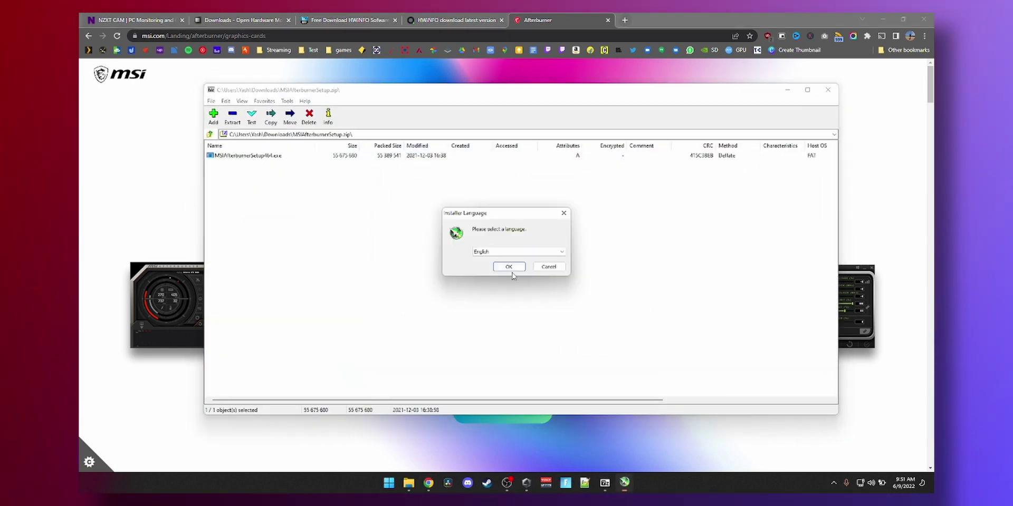
Install MSI Afterburner in English, accepting the license and default setup pages.
left_click(510, 265)
left_click(552, 318)
left_click(494, 290)
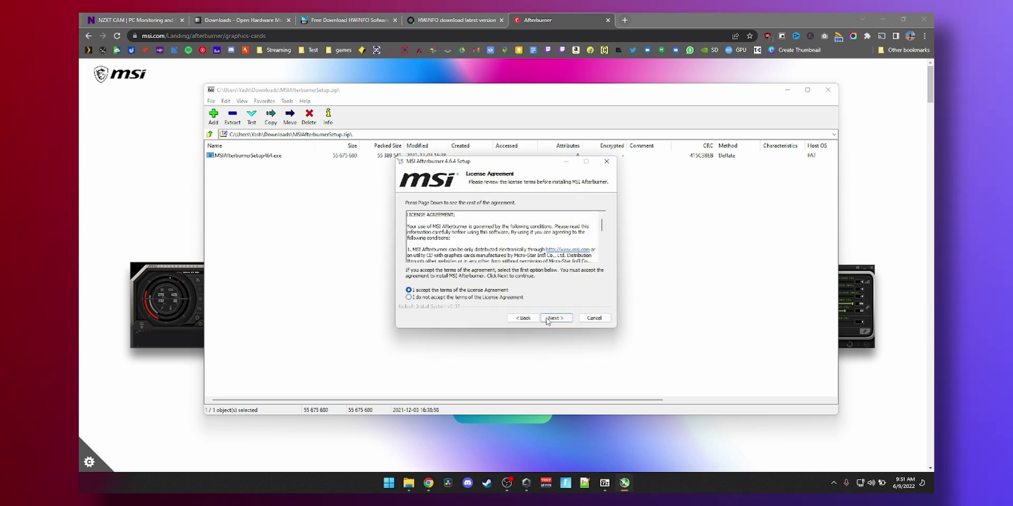
left_click(555, 318)
left_click(555, 318)
left_click(555, 318)
left_click(556, 318)
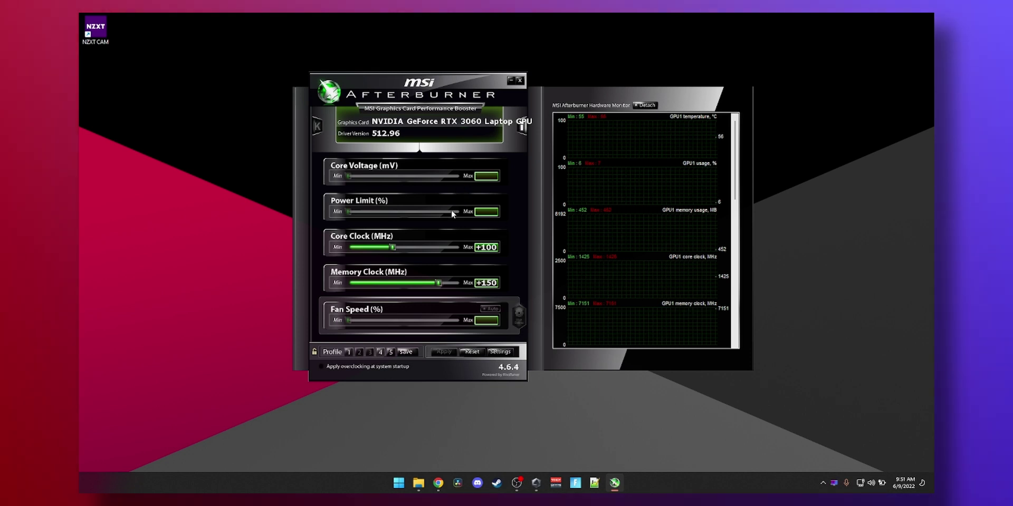
Move the Afterburner window slightly right and down and scroll through its hardware monitor graphs.
left_click_drag(430, 83, 488, 92)
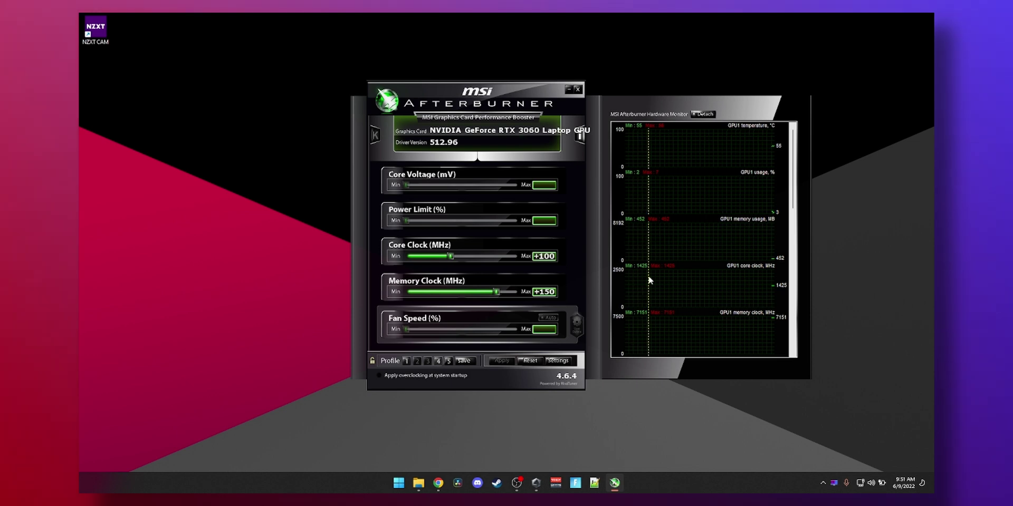
scroll(719, 243, "down", 2)
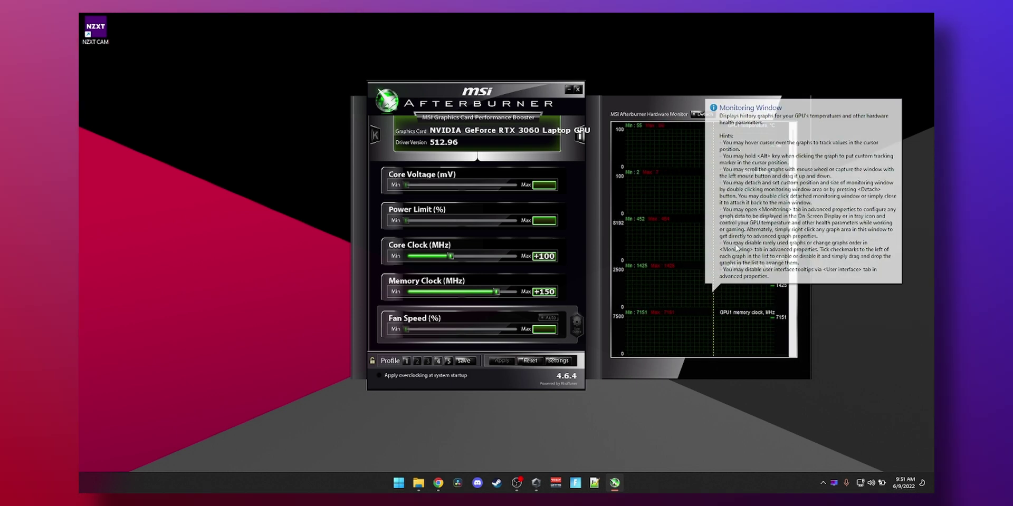
scroll(685, 198, "up", 2)
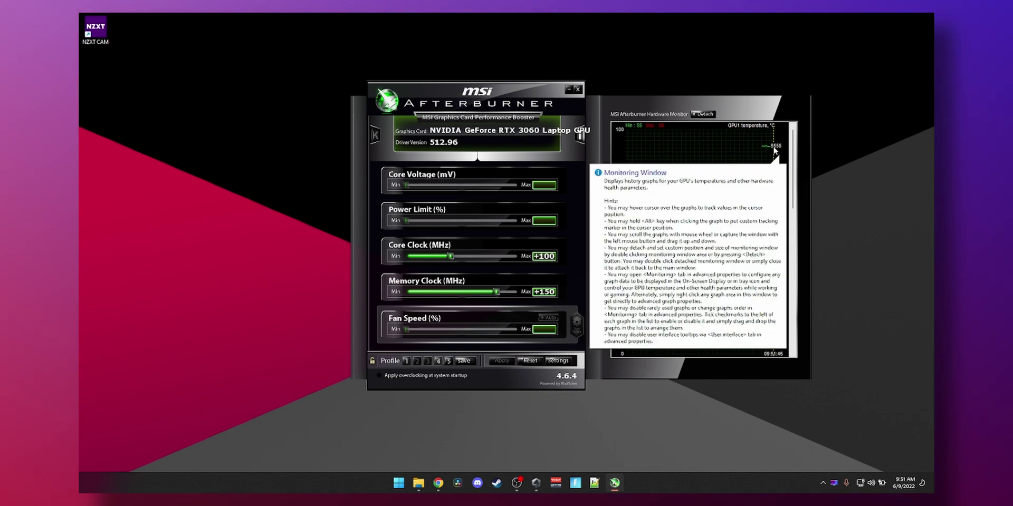
scroll(794, 161, "down", 1)
scroll(794, 160, "down", 3)
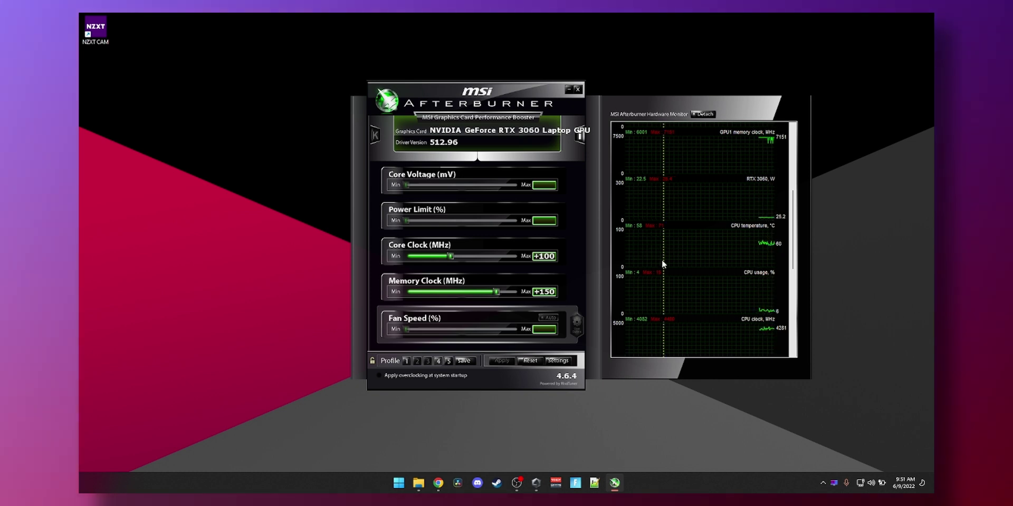
left_click(558, 361)
left_click(405, 109)
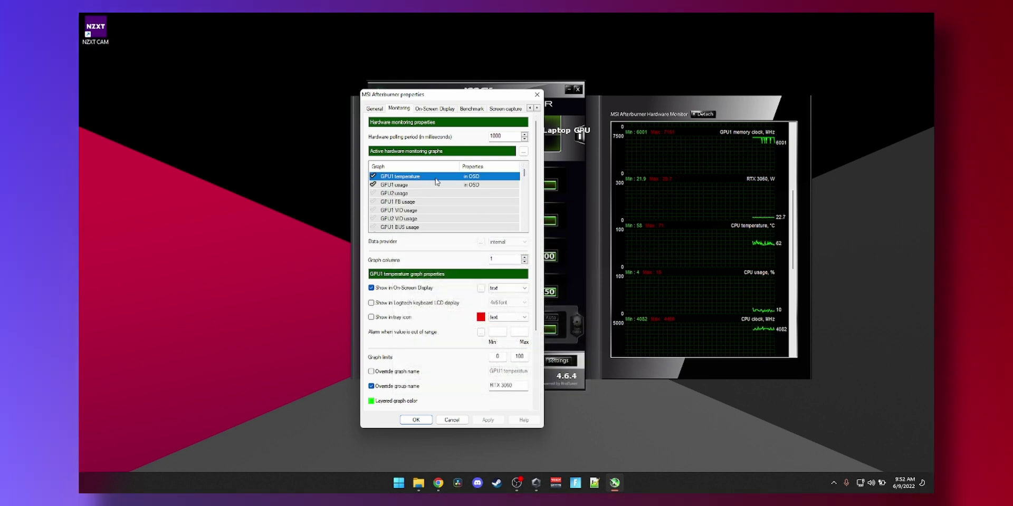
scroll(436, 181, "down", 10)
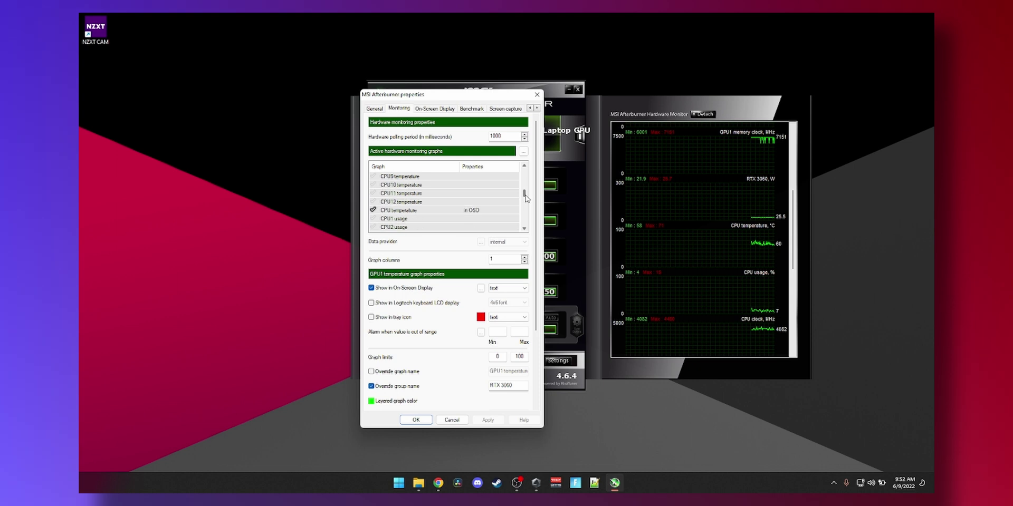
scroll(526, 198, "down", 2)
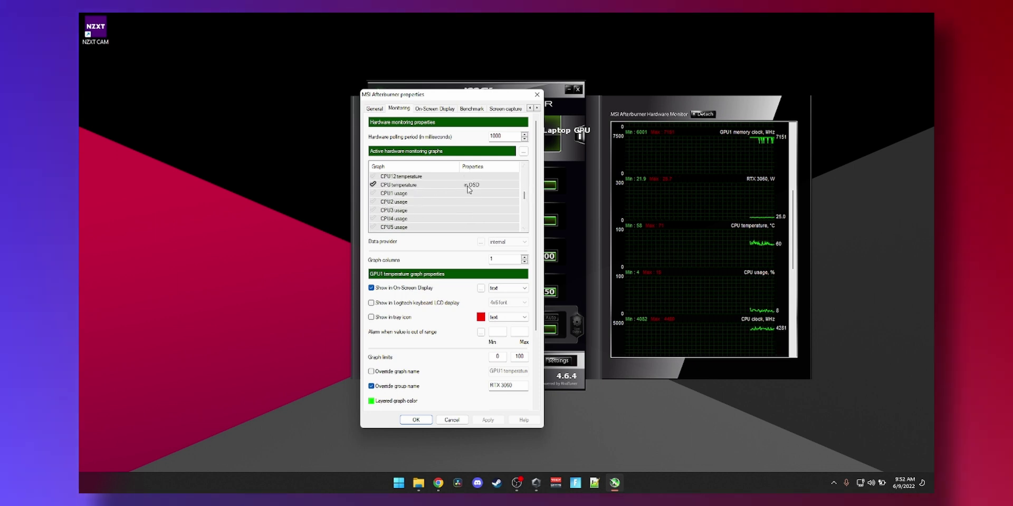
left_click(451, 188)
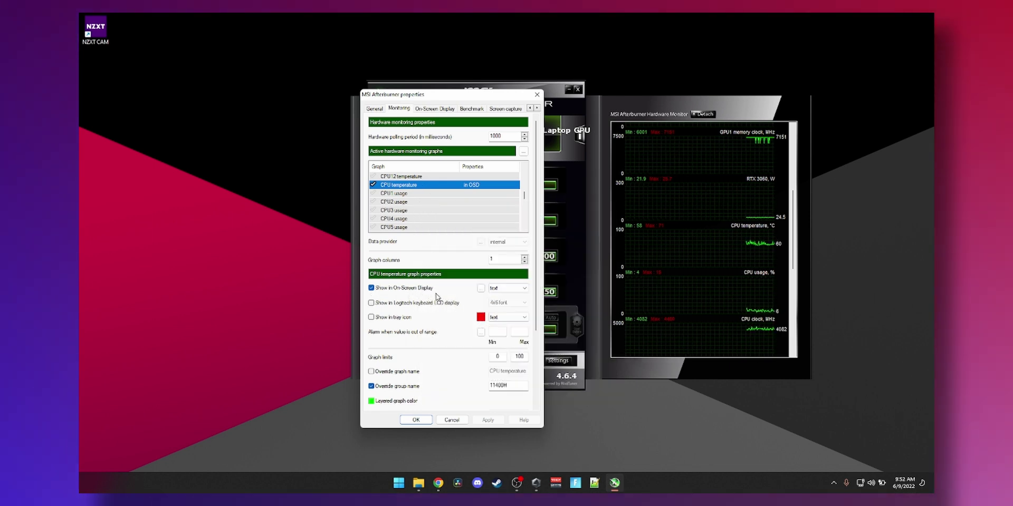
left_click(433, 110)
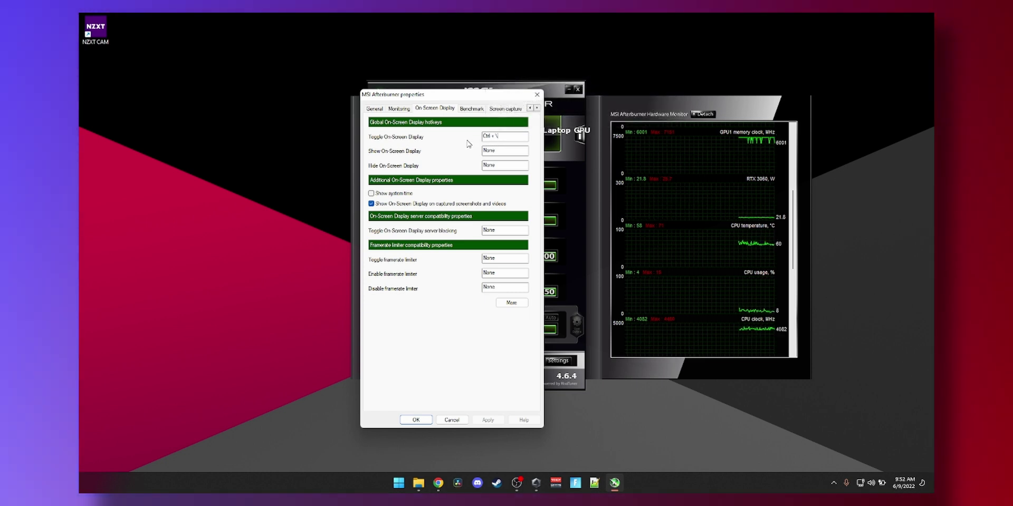
left_click(399, 109)
left_click(416, 420)
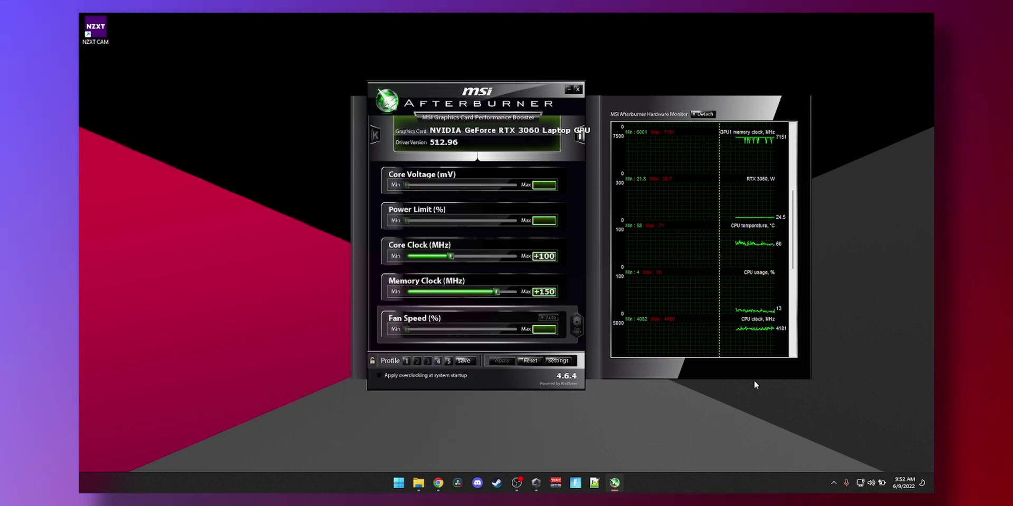
Enlarge RivaTuner's on-screen display zoom slightly, then close RivaTuner and minimize Afterburner.
left_click(834, 482)
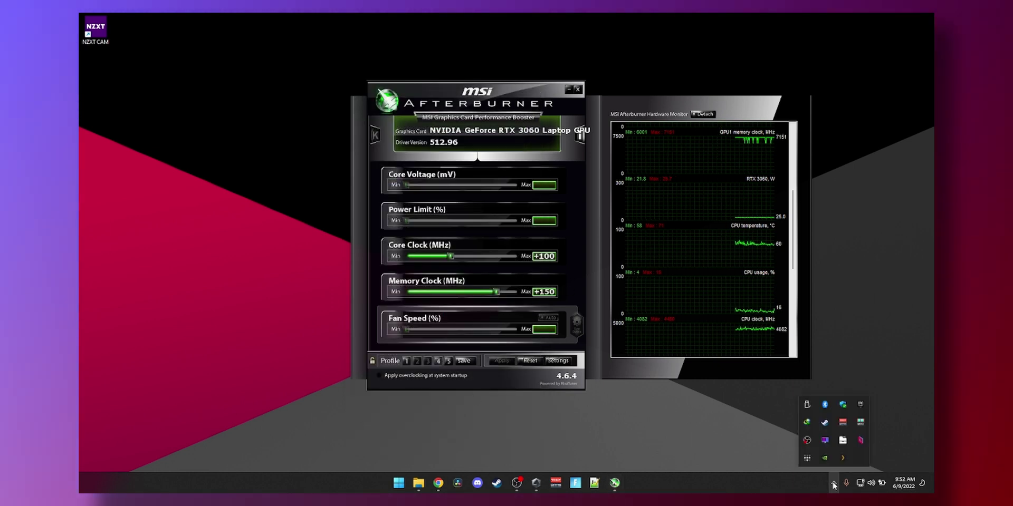
left_click(824, 441)
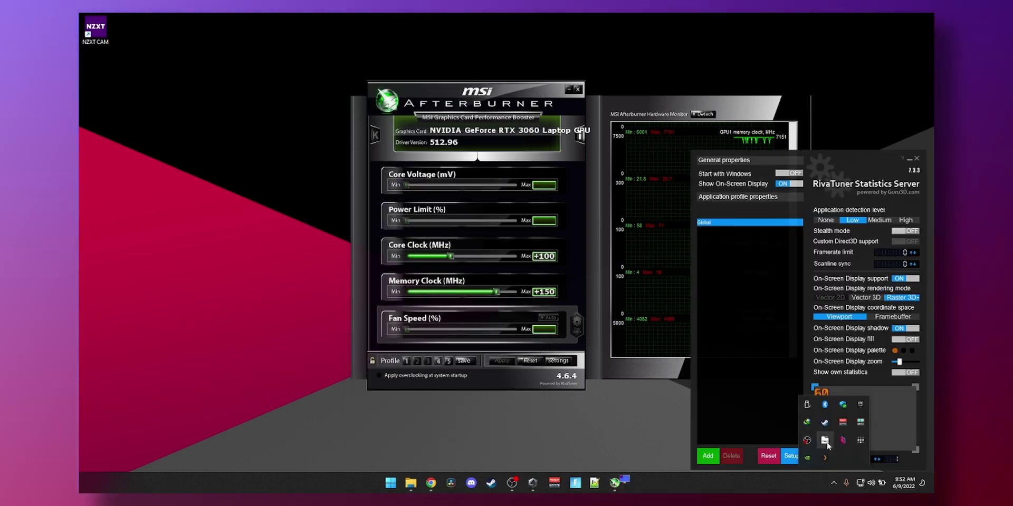
left_click_drag(824, 158, 293, 37)
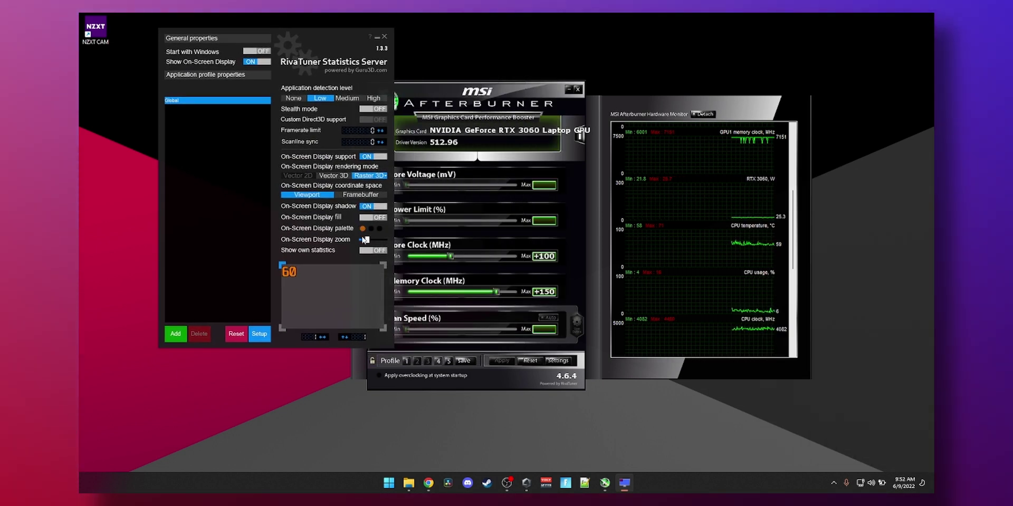
left_click_drag(367, 243, 371, 244)
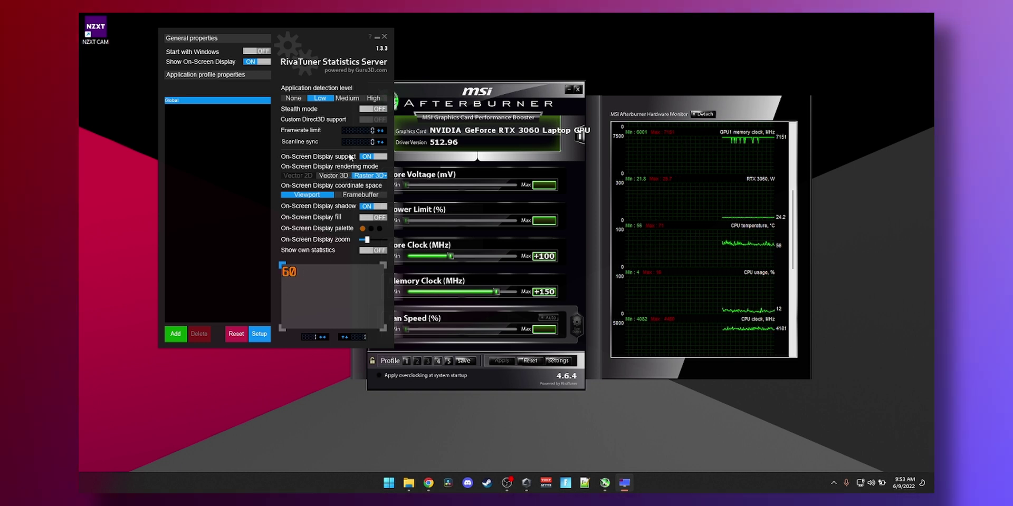
left_click(383, 36)
left_click(570, 89)
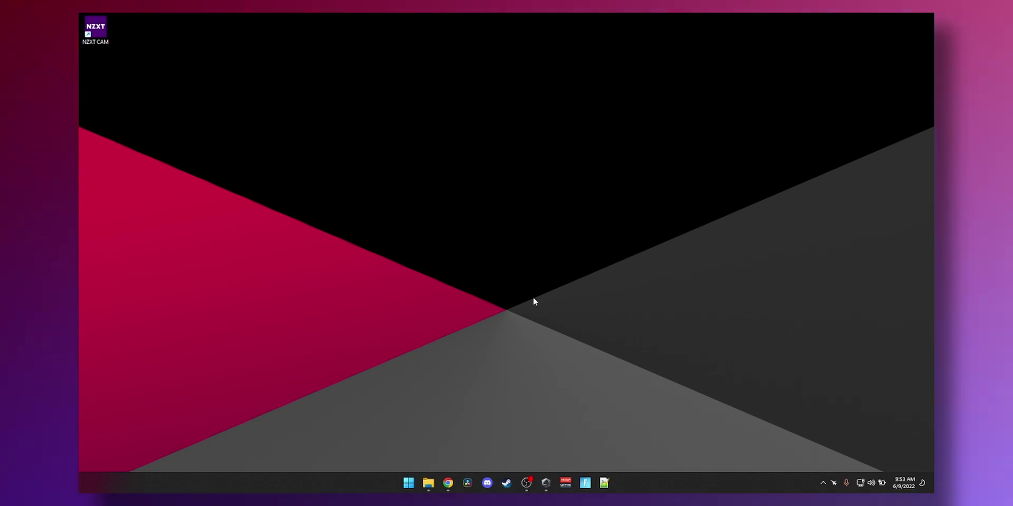
Launch Apex Legends from the tray and continue past the title screen with the overlay showing.
left_click(823, 482)
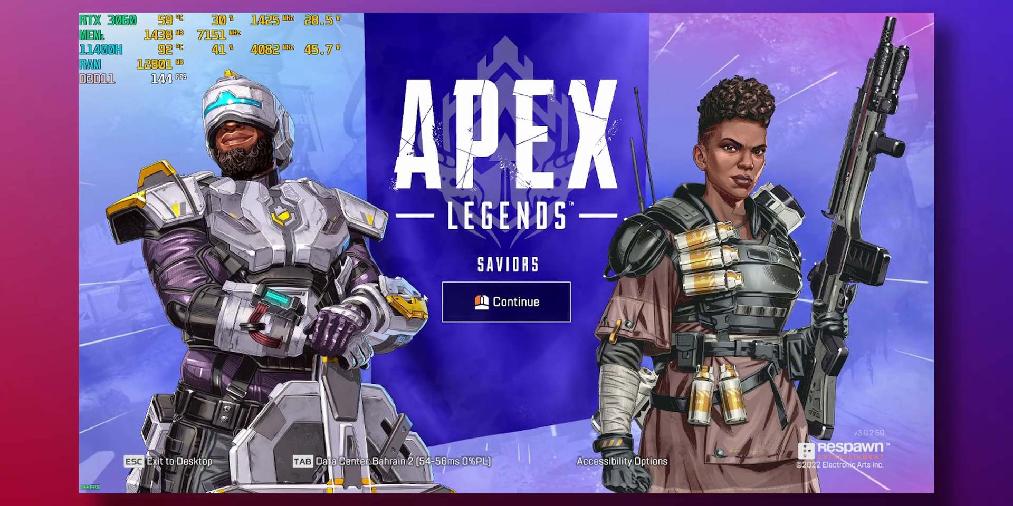
left_click(418, 444)
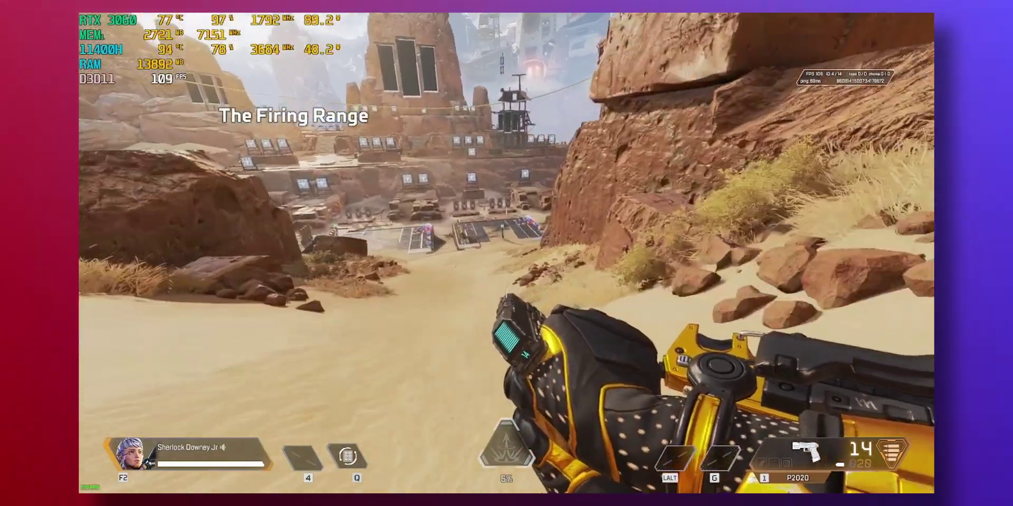
Walk toward the Firing Range targets while the overlay reads GPU 77 °C, CPU 94 °C, ~108 FPS.
key("w")
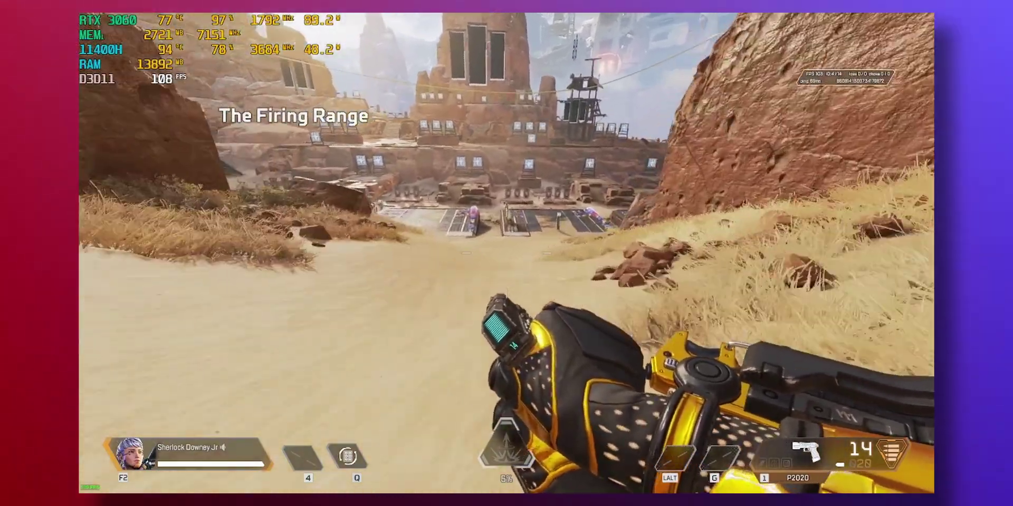